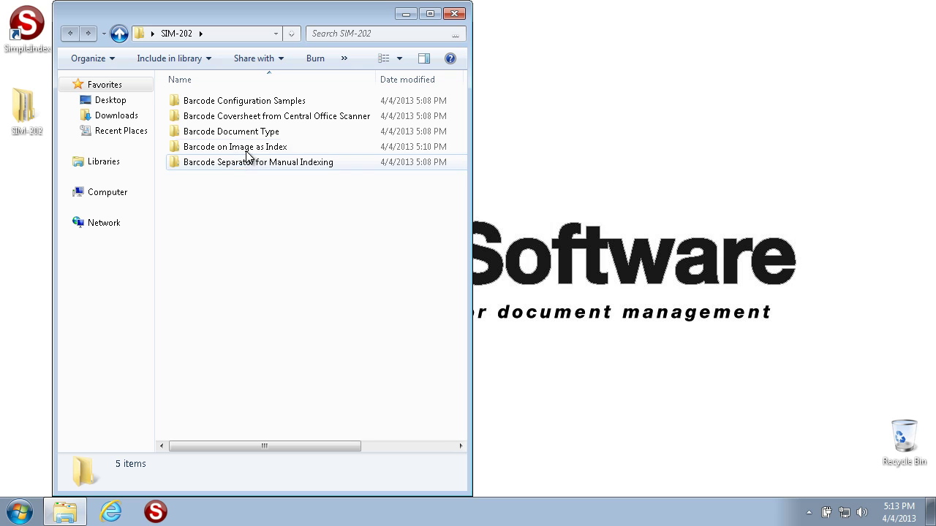
# Run the Barcode on Image as Index job from its folder and bring the SimpleIndex window to the front
pyautogui.moveTo(249, 151)
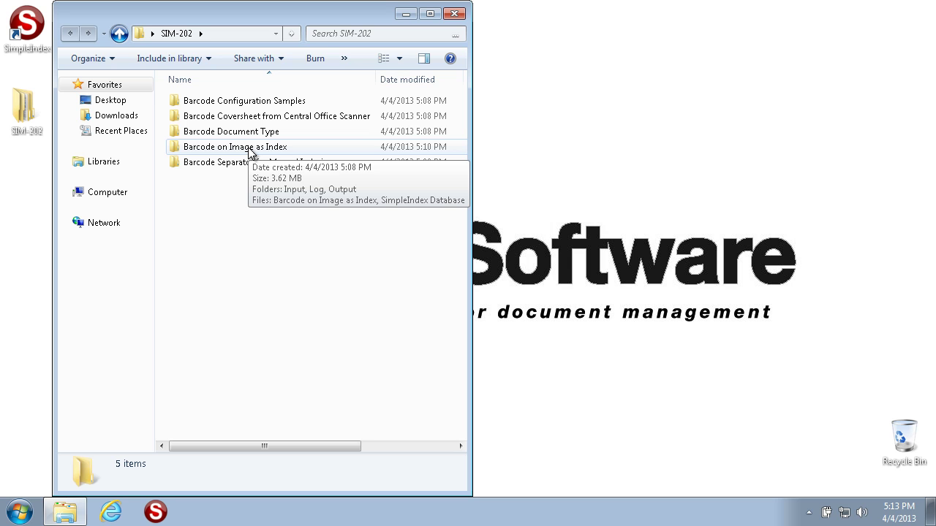
pyautogui.doubleClick(250, 149)
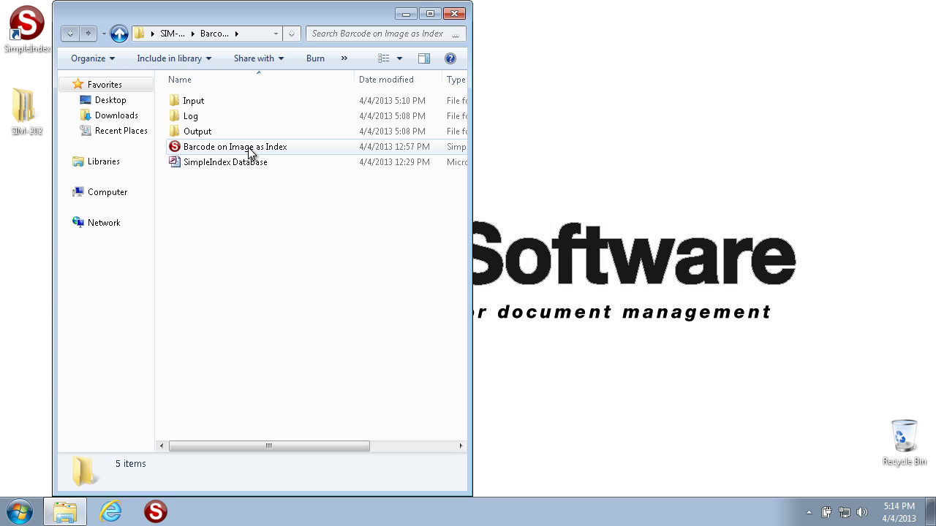
pyautogui.doubleClick(249, 151)
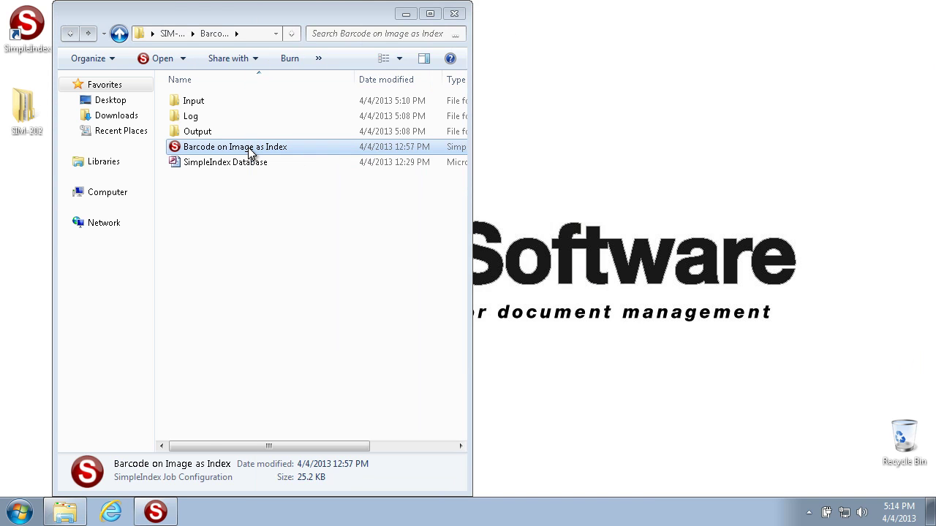
pyautogui.moveTo(161, 516)
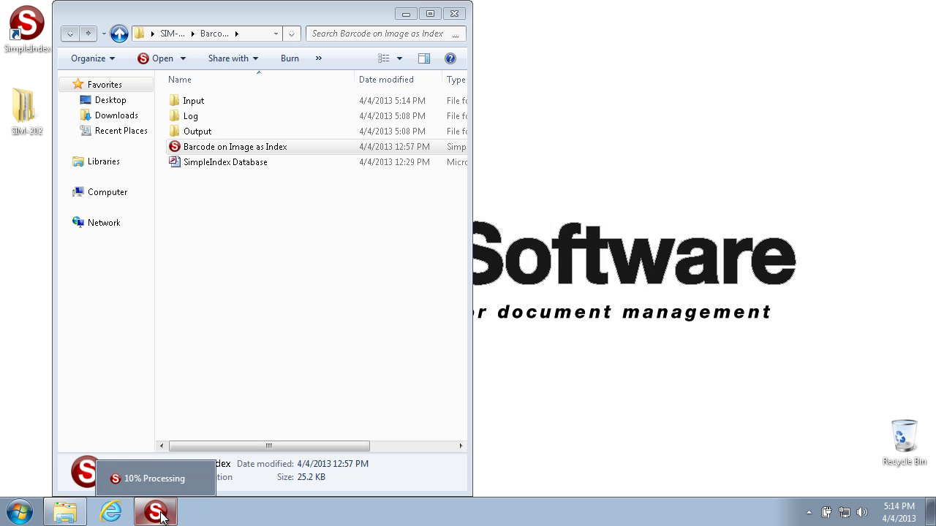
pyautogui.click(157, 513)
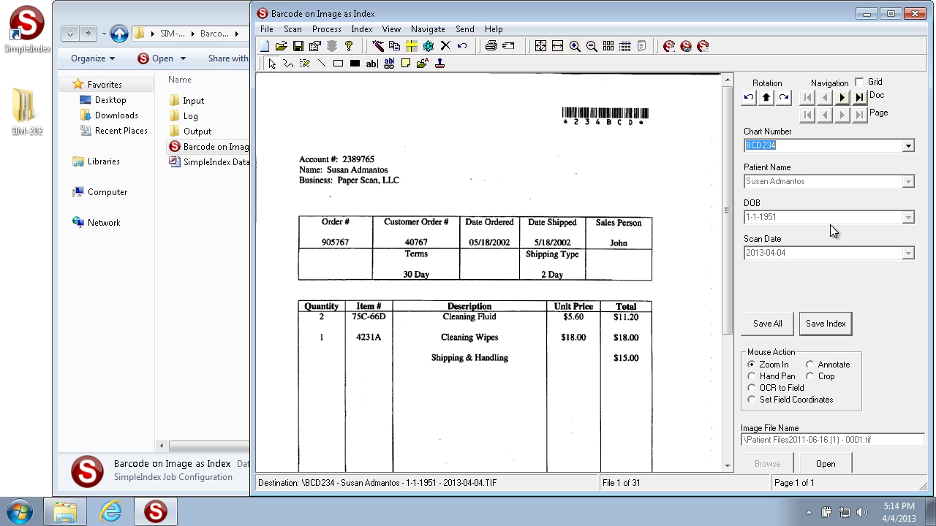
# Examine the first document's page and its lower barcode against the Chart Number field
pyautogui.click(818, 145)
pyautogui.scroll(-1, 731, 226)
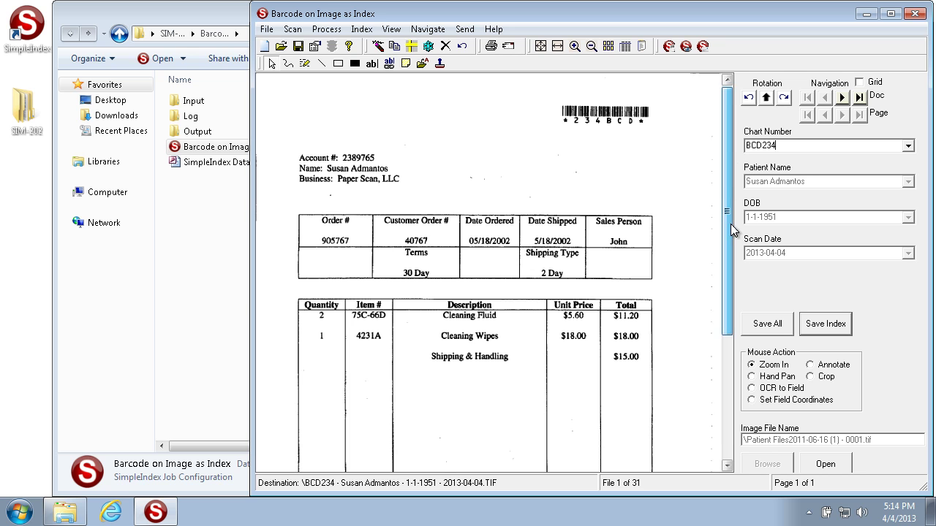
pyautogui.scroll(-3, 734, 230)
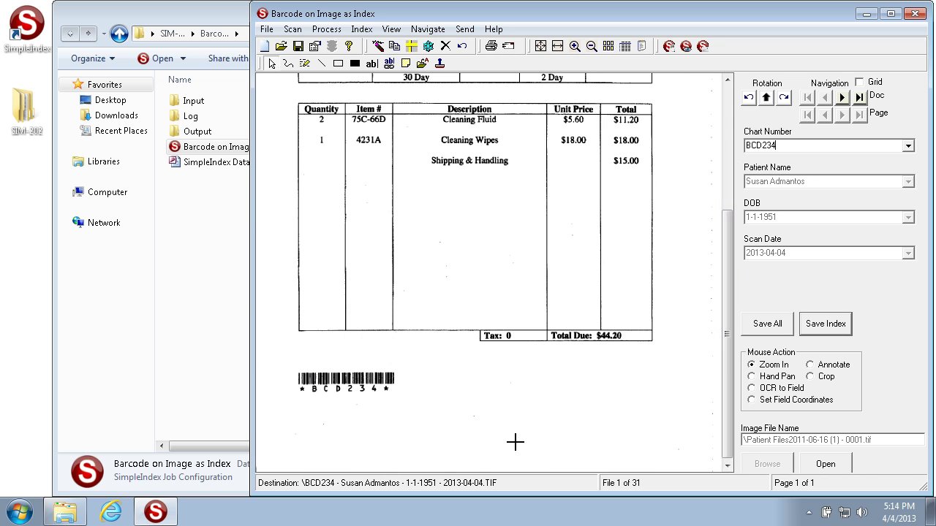
pyautogui.doubleClick(825, 145)
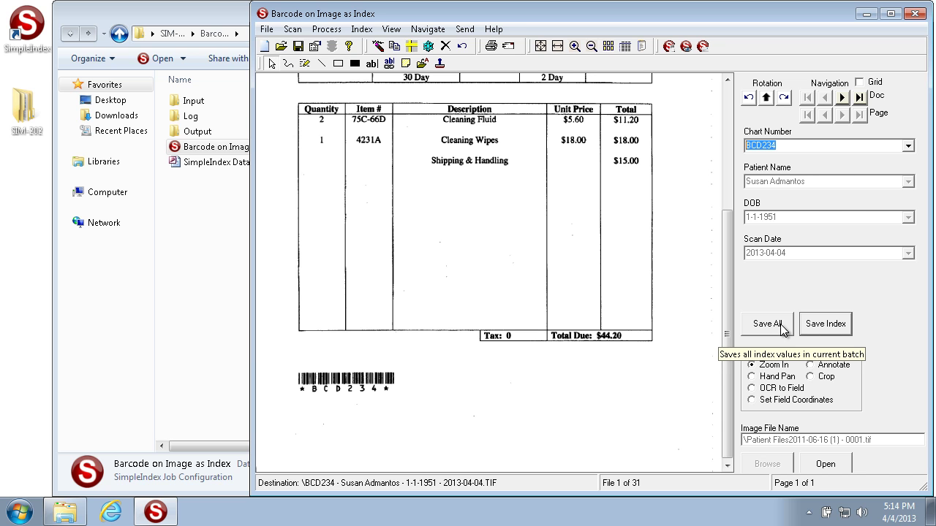
# Close the Barcode on Image as Index job, confirm the prompt, and return to the SIM-202 folder
pyautogui.click(914, 16)
pyautogui.click(549, 304)
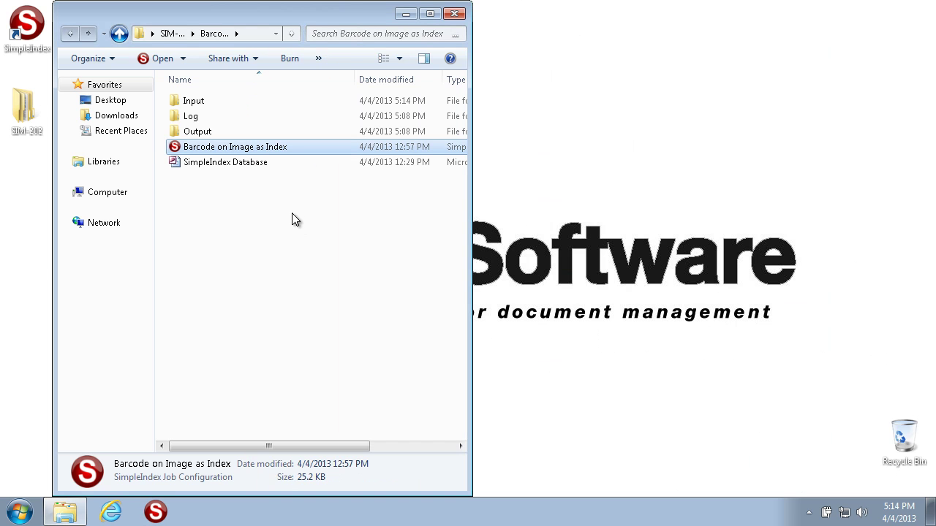
pyautogui.press('BackSpace')
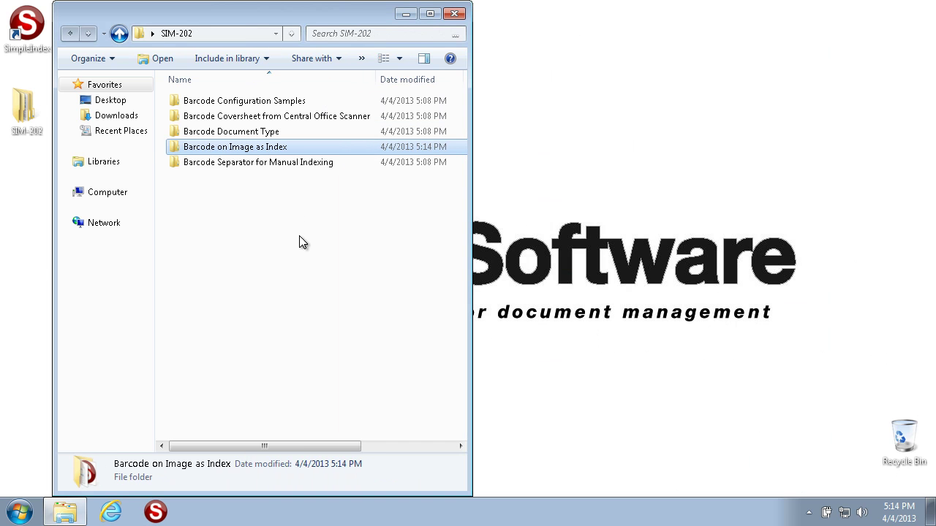
# Run the Step 1 - Separate job from the Barcode Separator for Manual Indexing folder and show its window
pyautogui.doubleClick(275, 164)
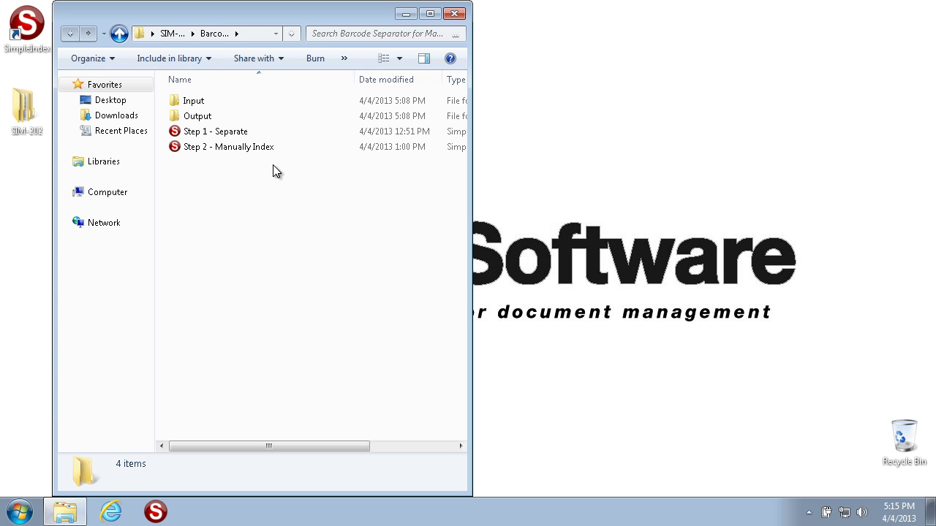
pyautogui.click(247, 137)
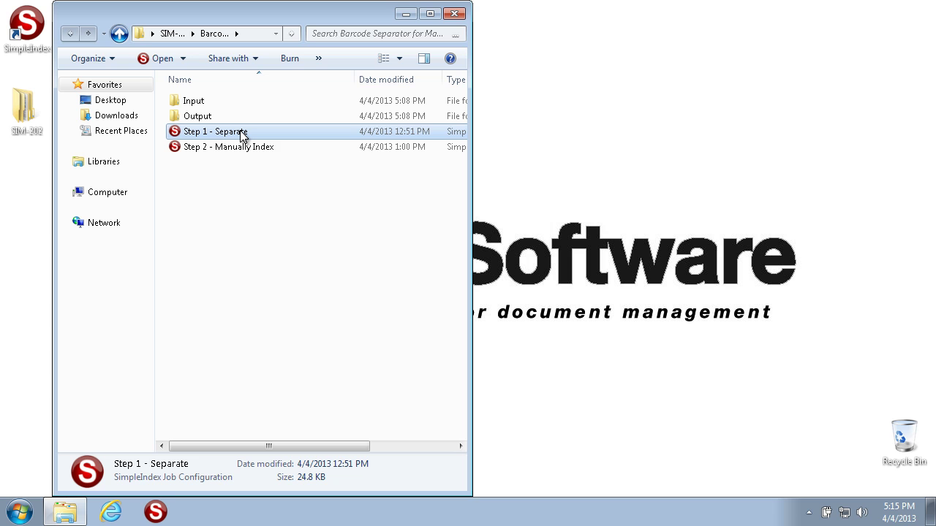
pyautogui.doubleClick(241, 133)
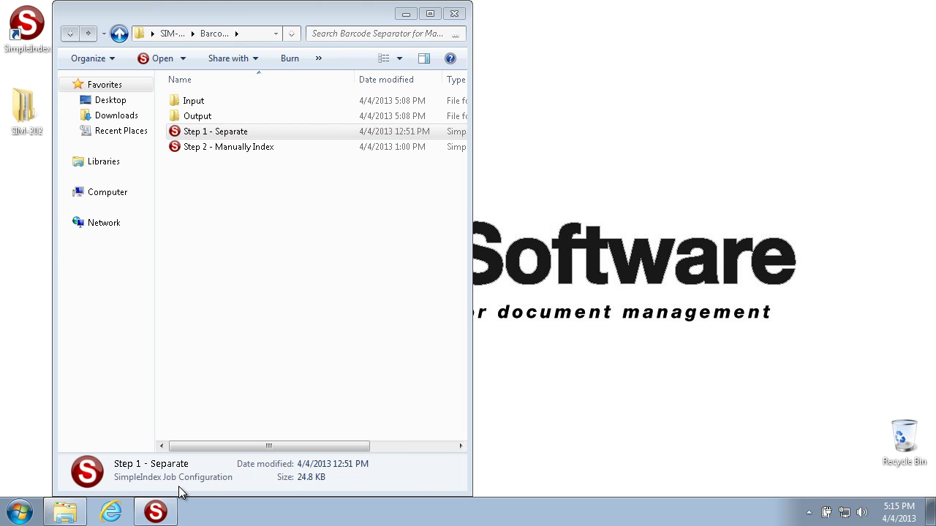
pyautogui.click(152, 514)
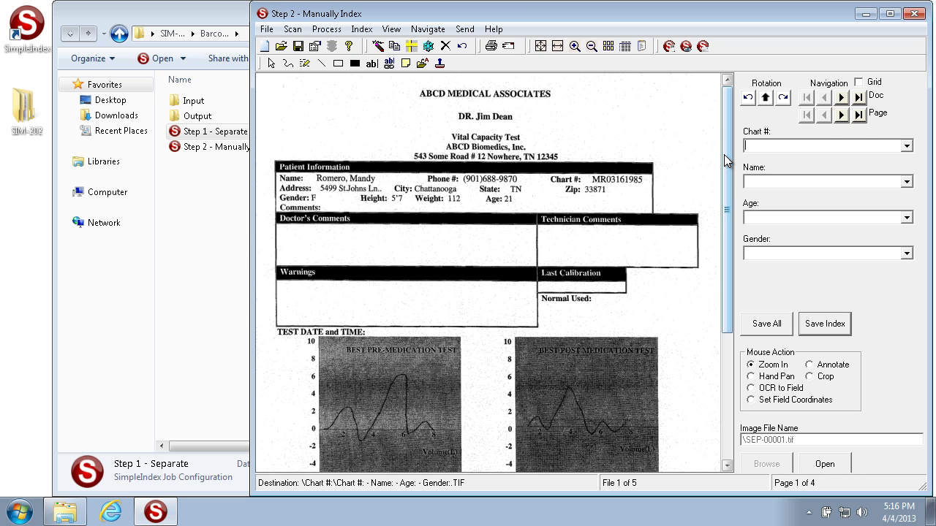
# Browse forward through the separated documents and return to the first one
pyautogui.click(841, 100)
pyautogui.click(841, 99)
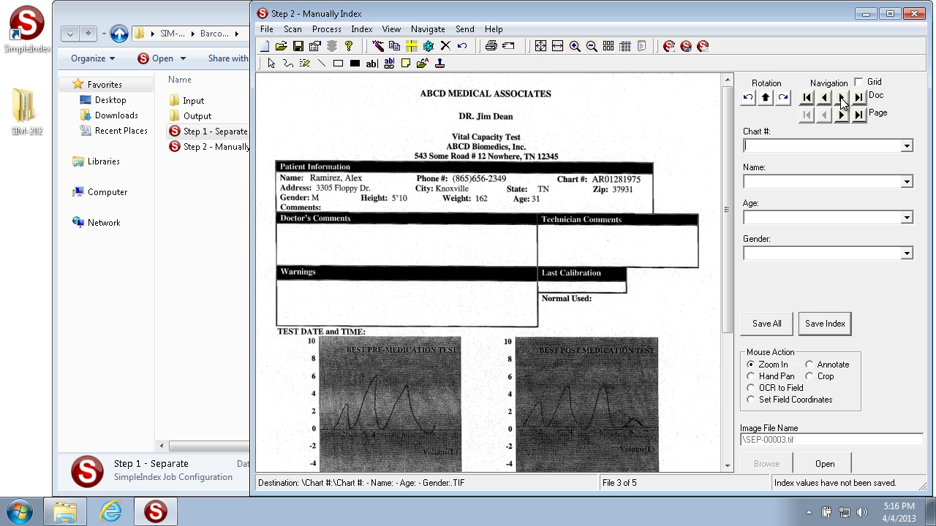
pyautogui.click(841, 99)
pyautogui.click(824, 100)
pyautogui.click(824, 101)
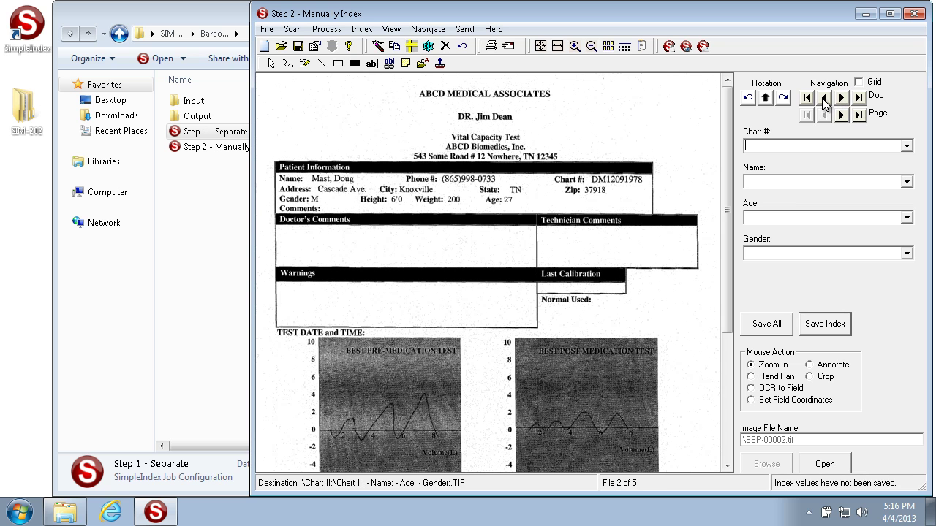
pyautogui.click(825, 101)
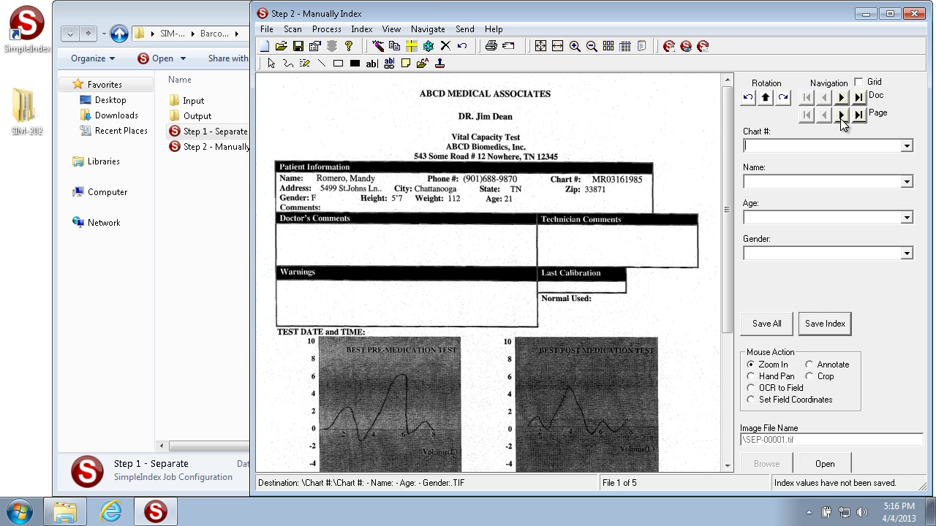
# Look through the pages of the first document up to its last page and return to page 1
pyautogui.click(841, 117)
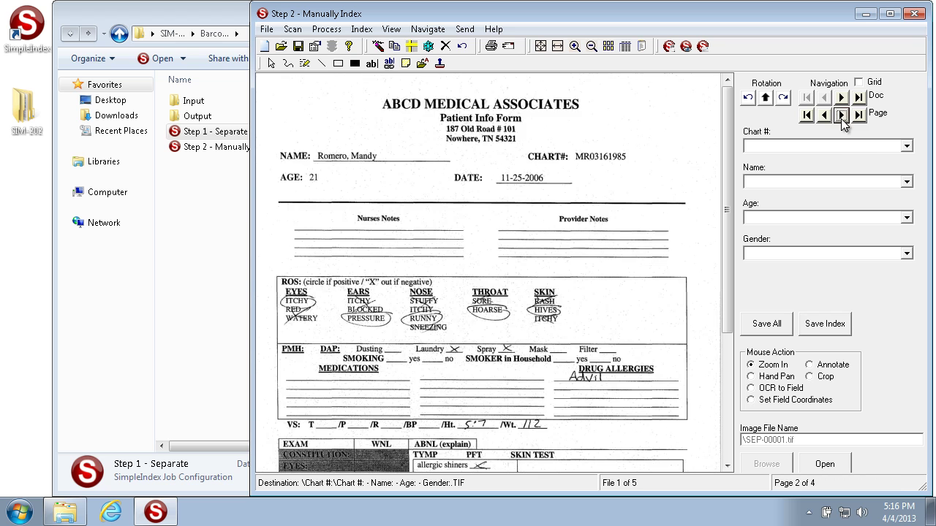
pyautogui.click(841, 117)
pyautogui.click(841, 117)
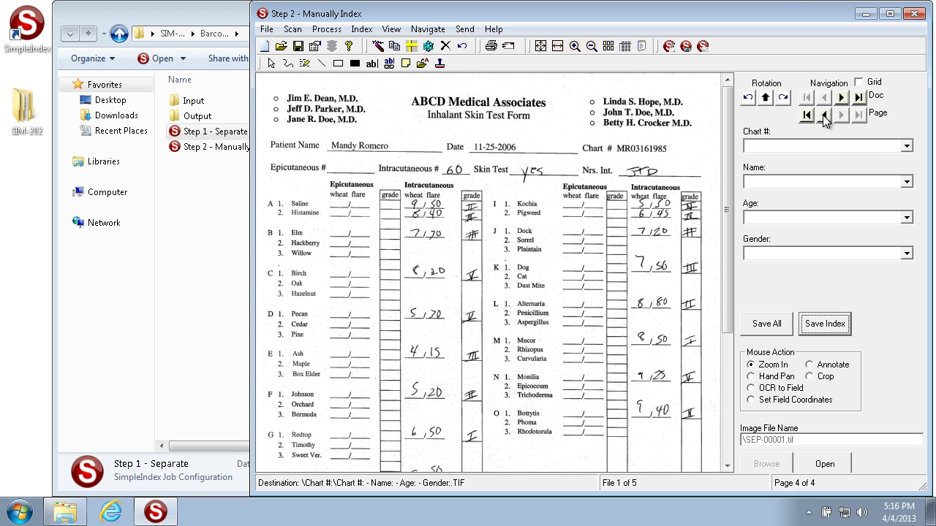
pyautogui.click(825, 117)
pyautogui.click(824, 117)
pyautogui.click(824, 117)
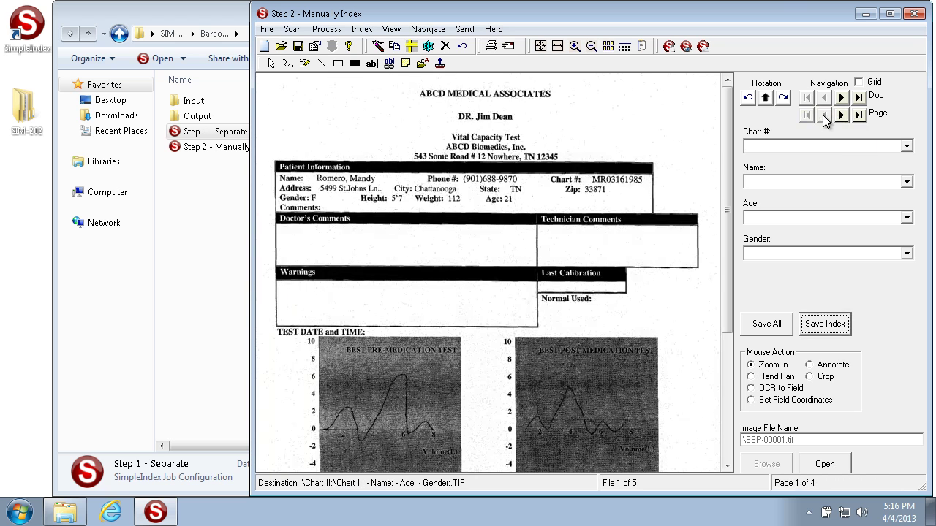
pyautogui.click(802, 147)
pyautogui.write('MR03161')
pyautogui.press('BackSpace')
pyautogui.press('BackSpace')
pyautogui.press('BackSpace')
pyautogui.press('BackSpace')
pyautogui.press('BackSpace')
pyautogui.press('BackSpace')
pyautogui.press('BackSpace')
# Index the first document with a sample chart number, the patient's full name, age 12 and gender M
pyautogui.write('12345')
pyautogui.click(819, 183)
pyautogui.write('Bob Smith')
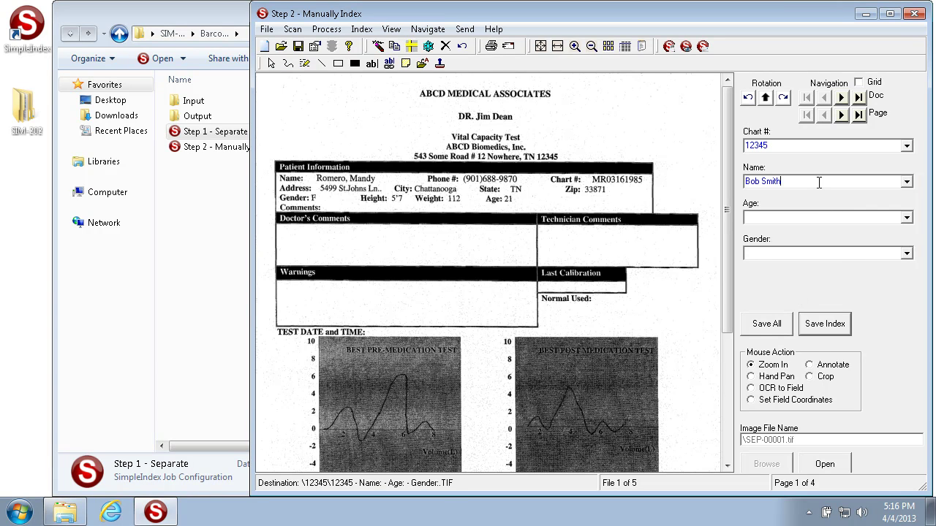
pyautogui.press('Tab')
pyautogui.write('12')
pyautogui.press('Tab')
pyautogui.write('M')
# Start saving all indexes, decline the confirmation, and save only the current document's index
pyautogui.click(788, 329)
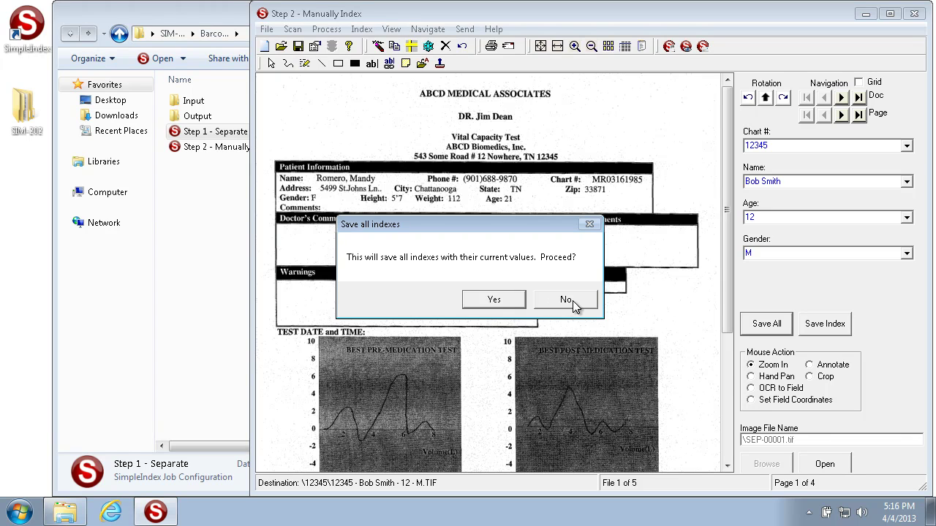
pyautogui.click(567, 300)
pyautogui.click(836, 329)
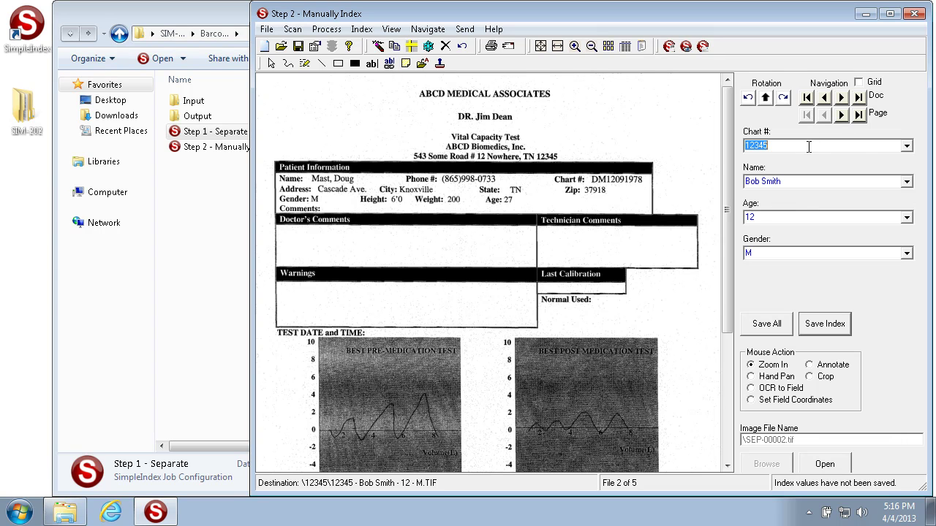
# Replace the second document's index values with another chart number and patient name, age 57 and gender f
pyautogui.write('65432')
pyautogui.press('Tab')
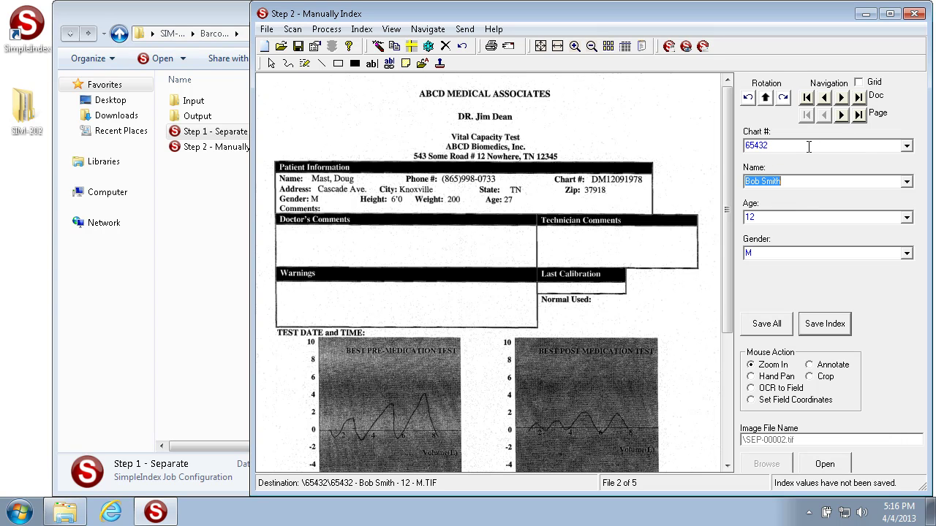
pyautogui.write('Wayne Johnson')
pyautogui.press('Tab')
pyautogui.write('57')
pyautogui.press('Tab')
pyautogui.write('f')
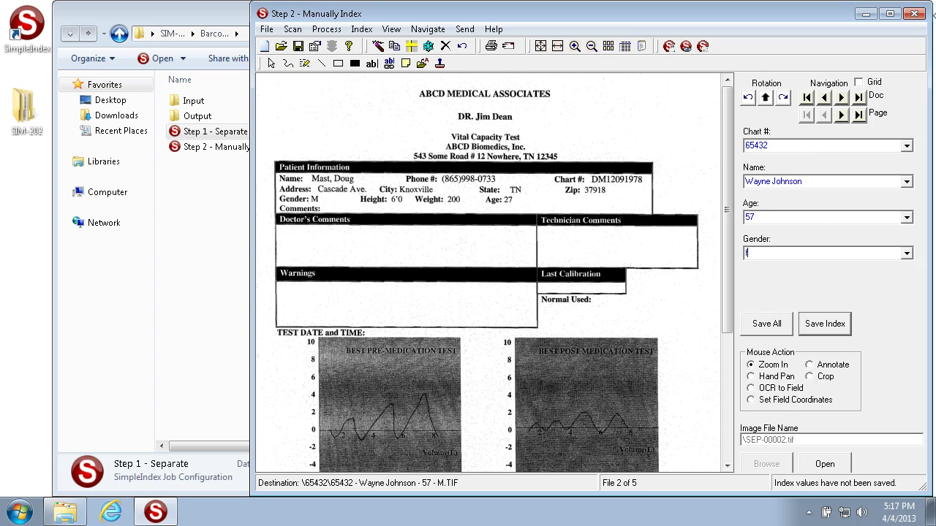
# Close the Step 2 - Manually Index job, confirm the prompt, and go back up to the SIM-202 folder
pyautogui.click(914, 13)
pyautogui.click(519, 307)
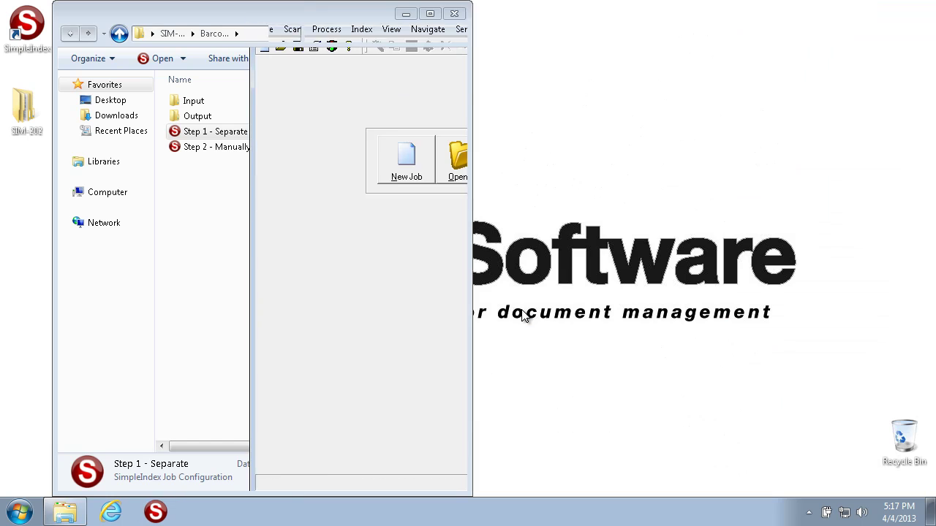
pyautogui.press('BackSpace')
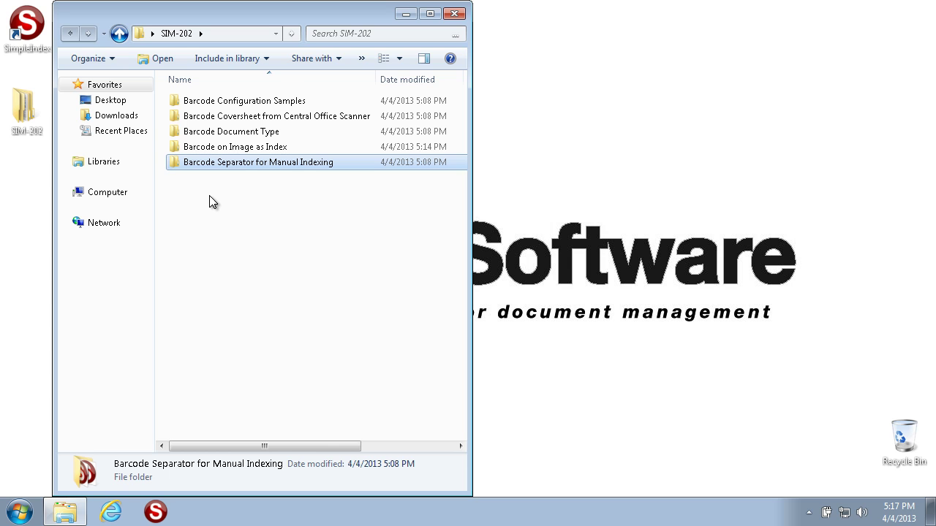
# Run the Barcode Document Type job from its folder and bring its window to the front
pyautogui.doubleClick(250, 134)
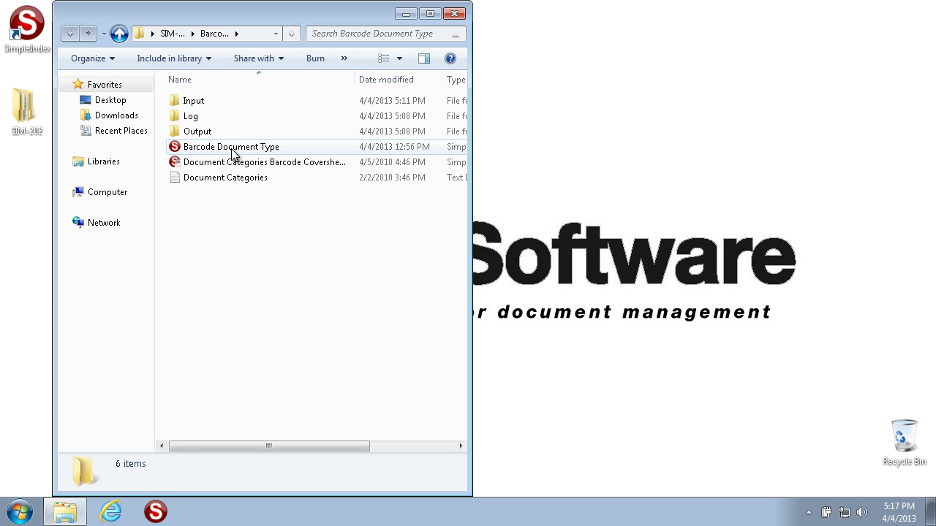
pyautogui.doubleClick(234, 153)
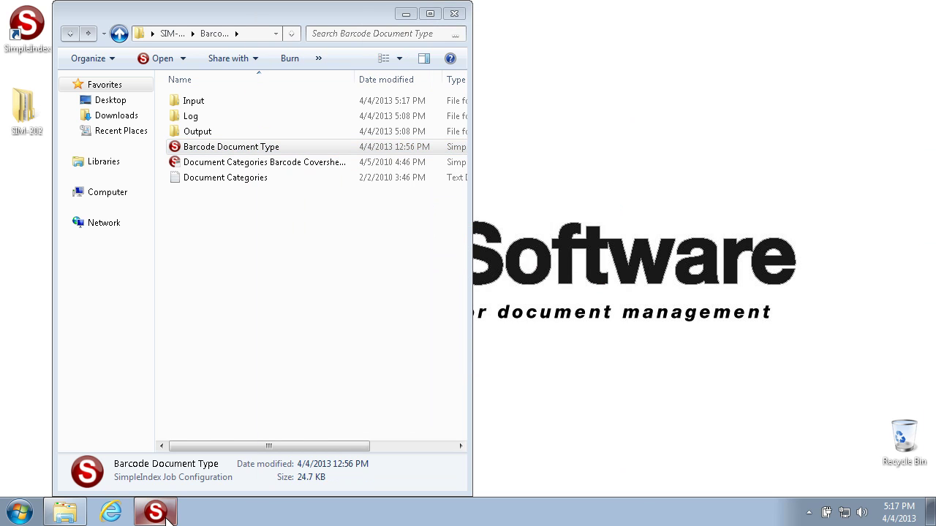
pyautogui.click(163, 514)
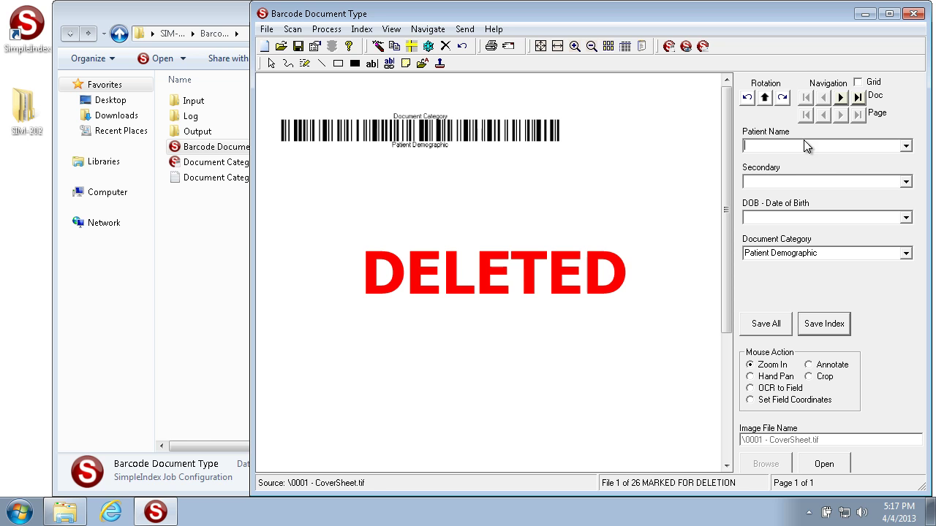
# Advance past the coversheet to the second document and rotate its sideways page upright
pyautogui.click(840, 98)
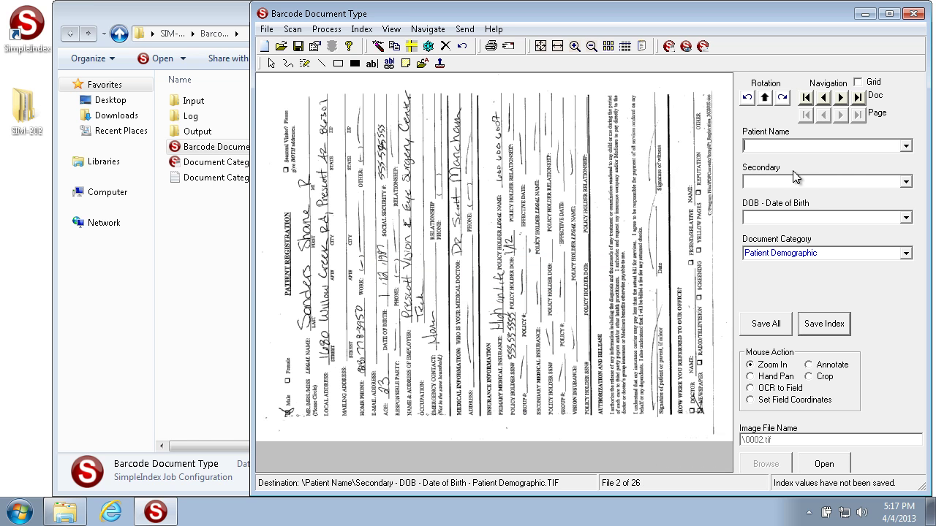
pyautogui.click(782, 97)
# Fill in the patient's name, the secondary name and the date of birth for the registration form and save its index
pyautogui.click(784, 145)
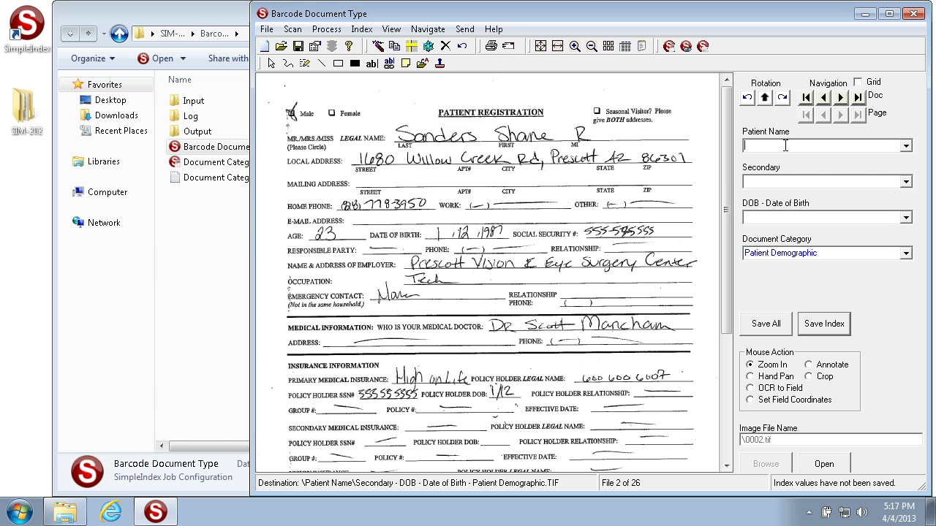
pyautogui.write('Shane Sanders')
pyautogui.press('Tab')
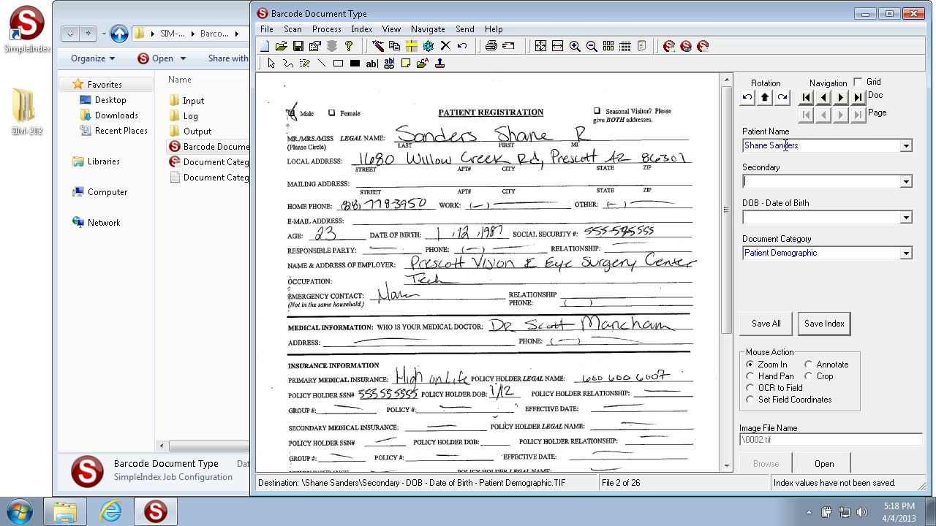
pyautogui.write('Susan Sanders`')
pyautogui.press('Tab')
pyautogui.write('1-1')
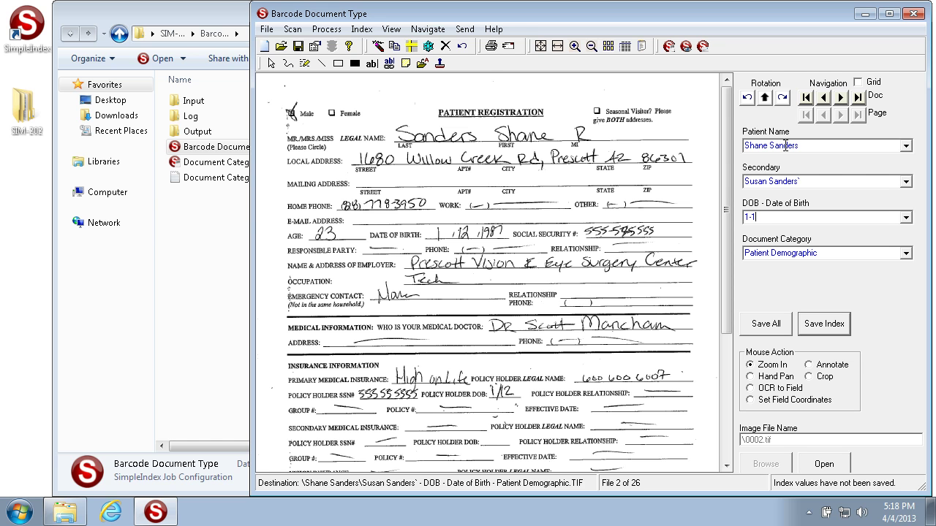
pyautogui.write('-2001')
pyautogui.click(824, 325)
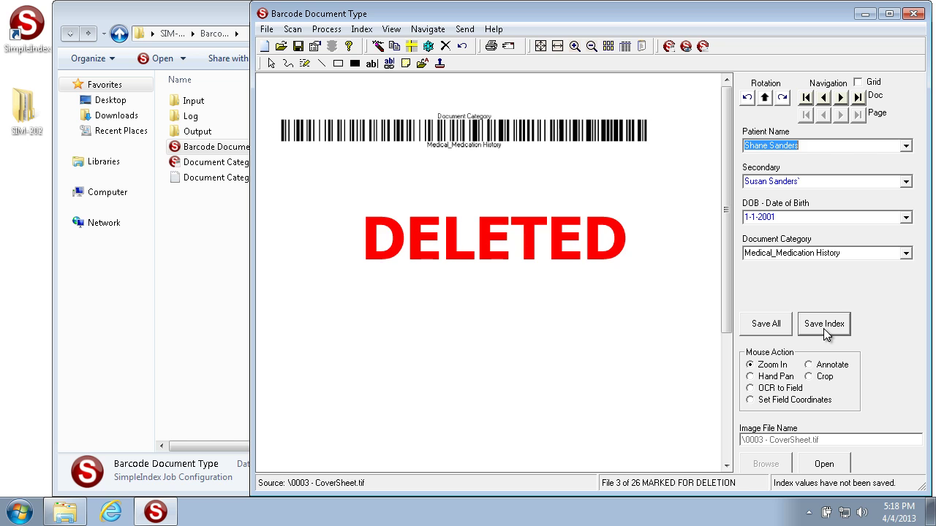
# Save the Medication History coversheet's index, check the Visual Field 24-2 coversheet before the next document, and save its index
pyautogui.click(823, 328)
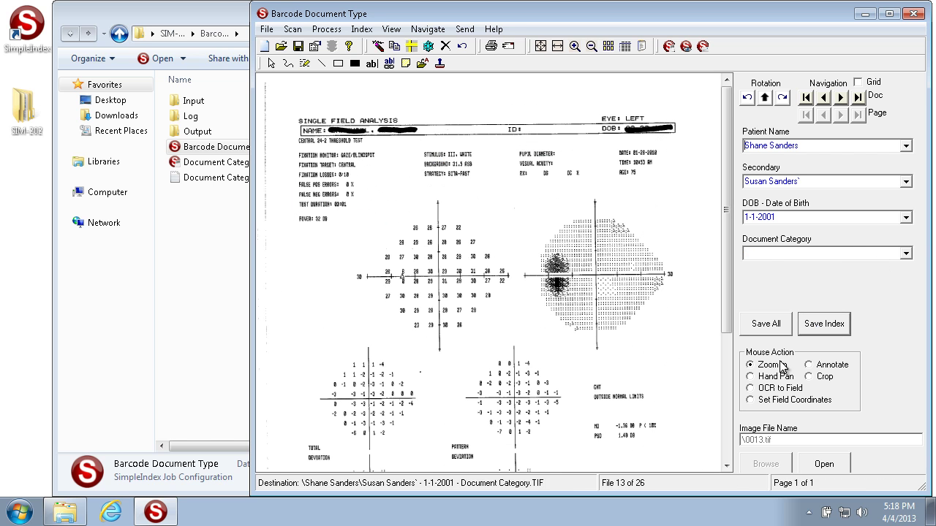
pyautogui.click(823, 98)
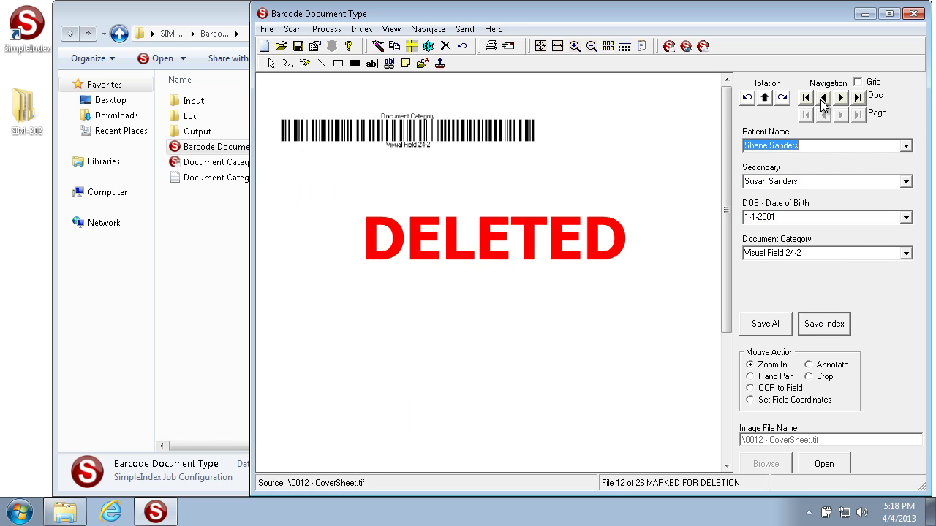
pyautogui.click(824, 326)
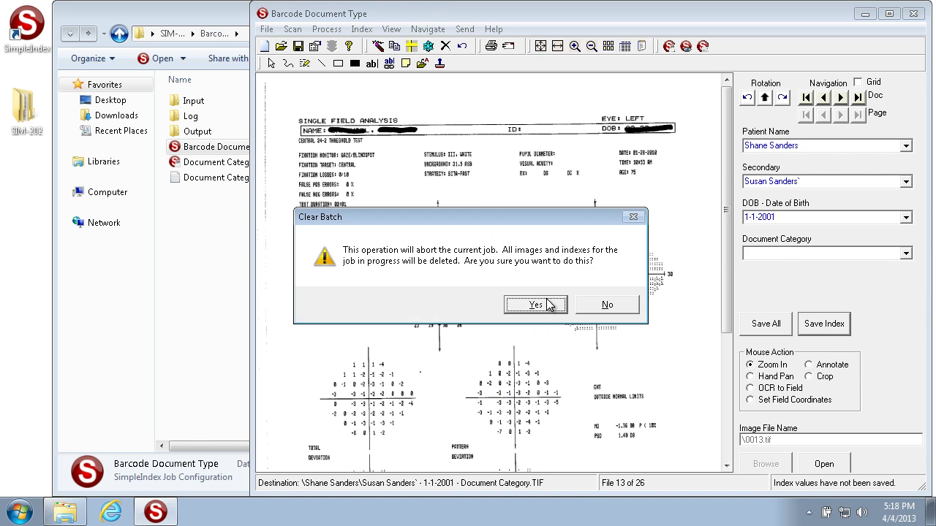
# Confirm aborting the Barcode Document Type batch and return to the SIM-202 folder
pyautogui.click(547, 302)
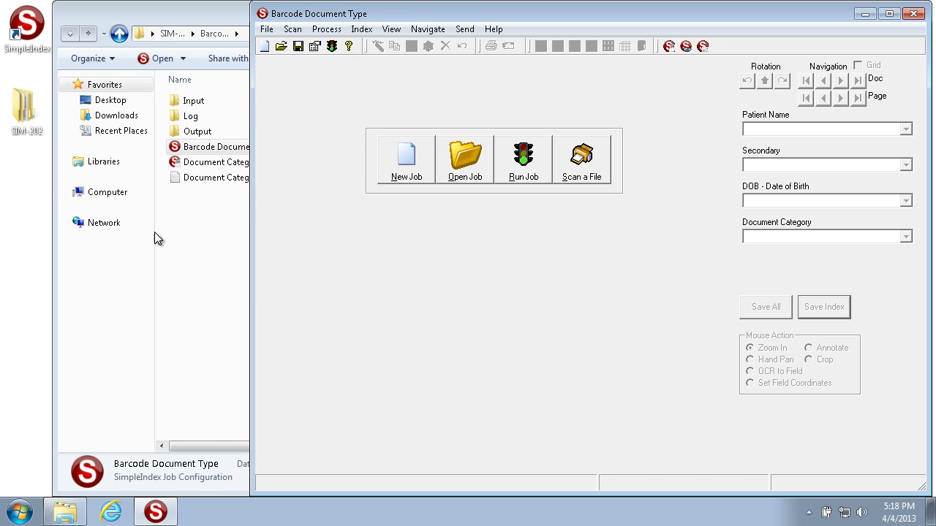
pyautogui.click(225, 256)
pyautogui.press('BackSpace')
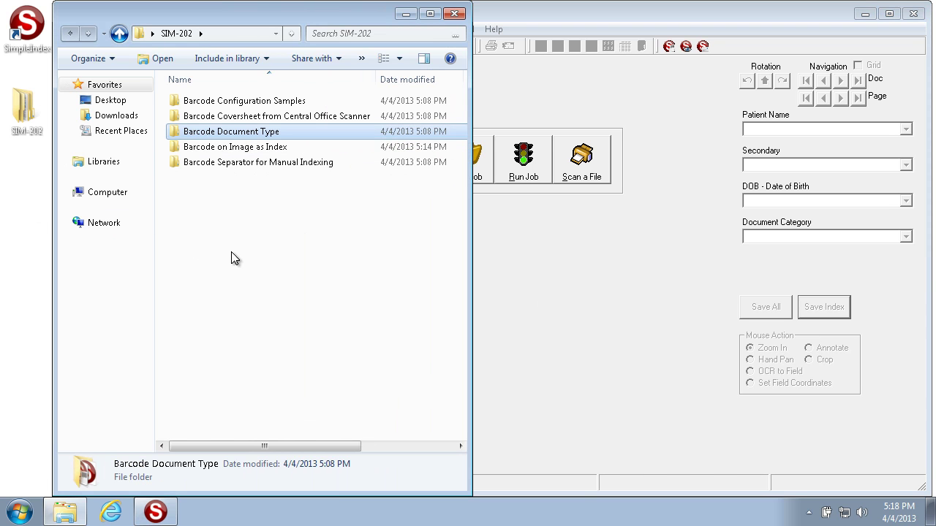
# Open the Healthcare Samples image from the Input folder of Barcode Coversheet from Central Office Scanner
pyautogui.doubleClick(286, 117)
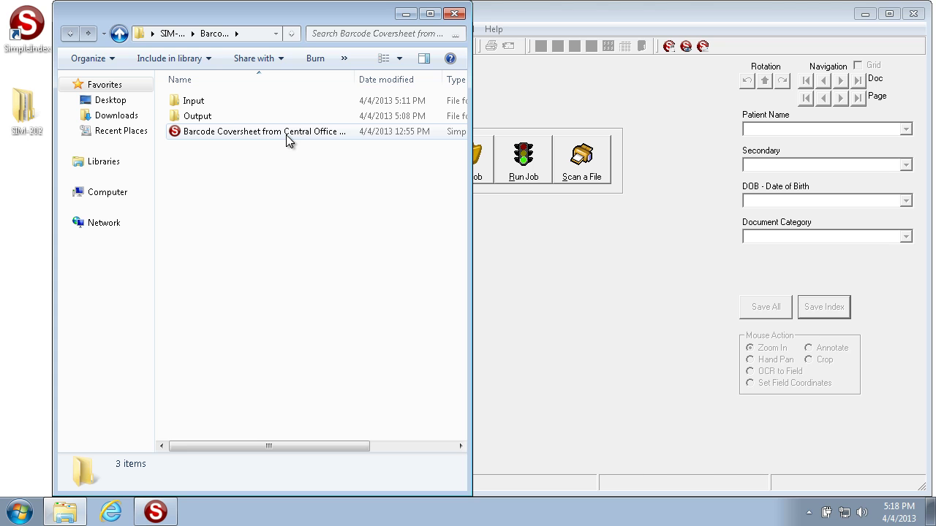
pyautogui.doubleClick(218, 101)
pyautogui.click(222, 117)
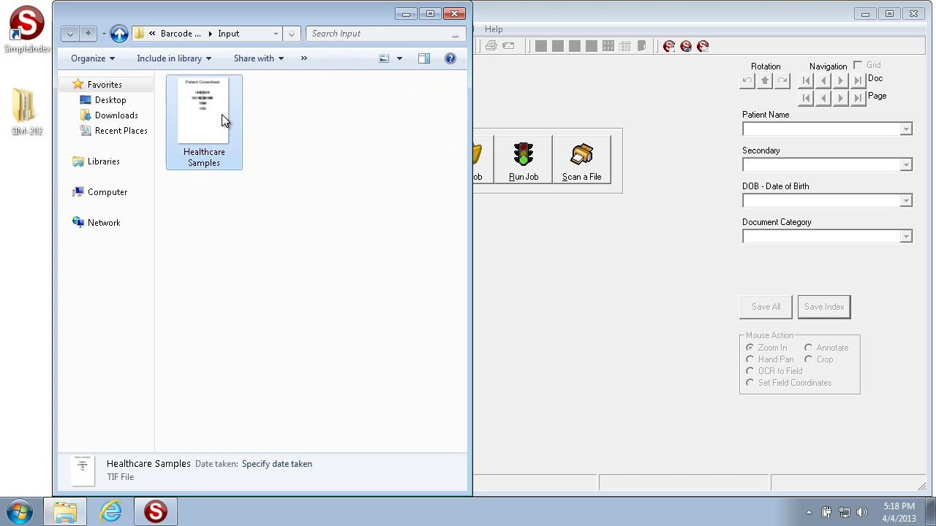
pyautogui.doubleClick(222, 114)
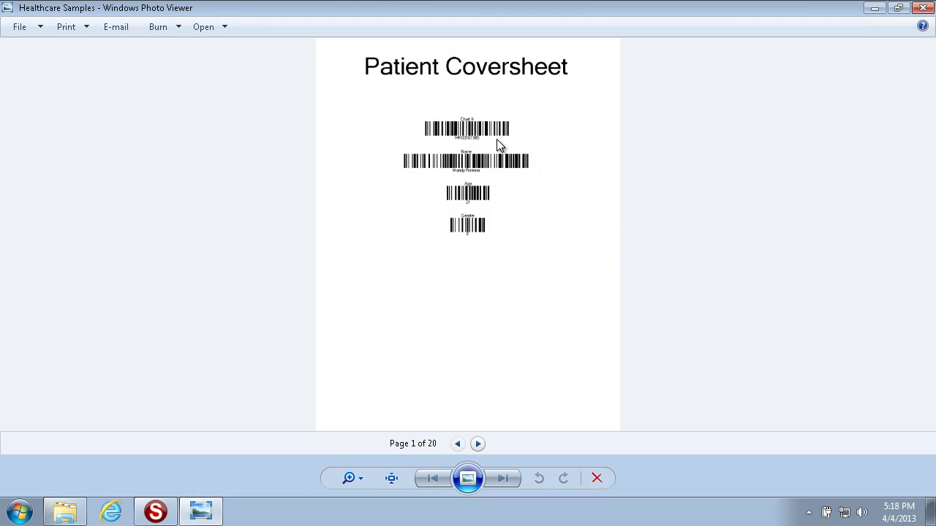
# Examine the chart number, name, age and gender barcodes on the patient coversheet, then close the image and leave the Input folder
pyautogui.scroll(3, 502, 137)
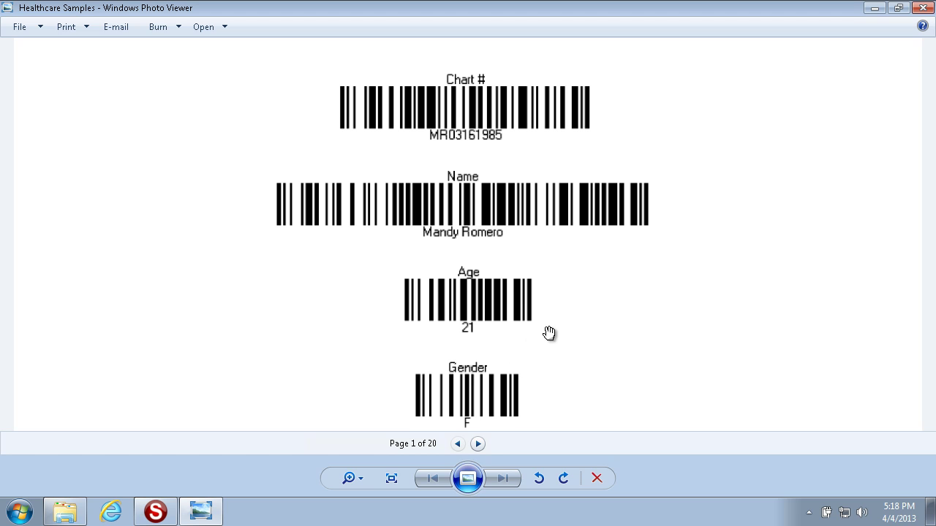
pyautogui.scroll(-1, 549, 333)
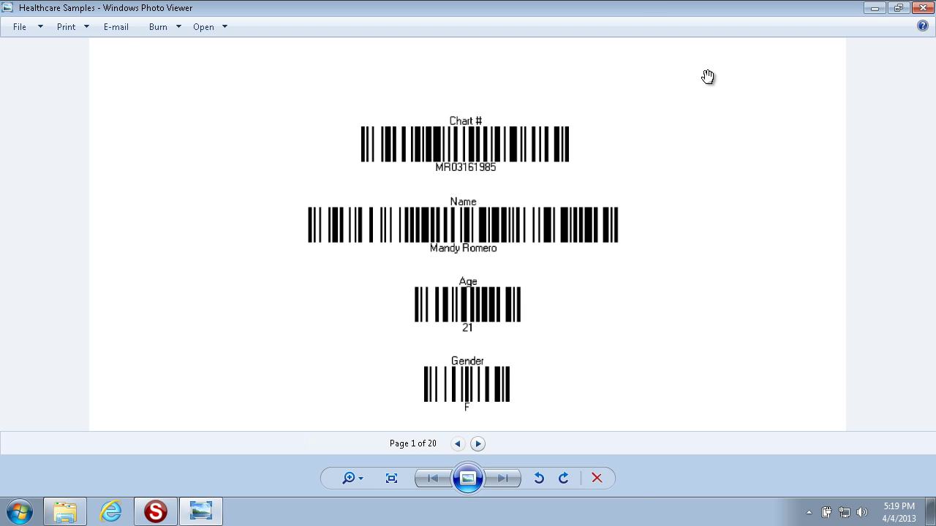
pyautogui.click(925, 11)
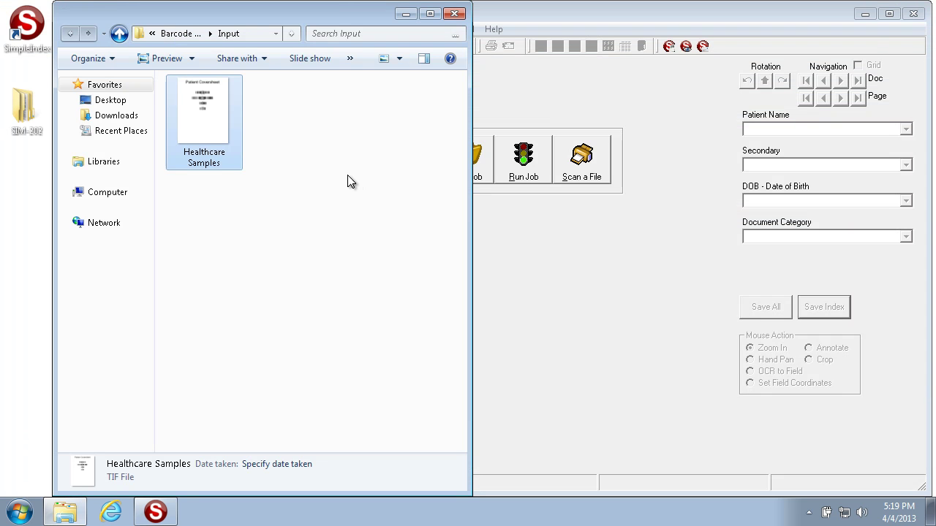
pyautogui.press('BackSpace')
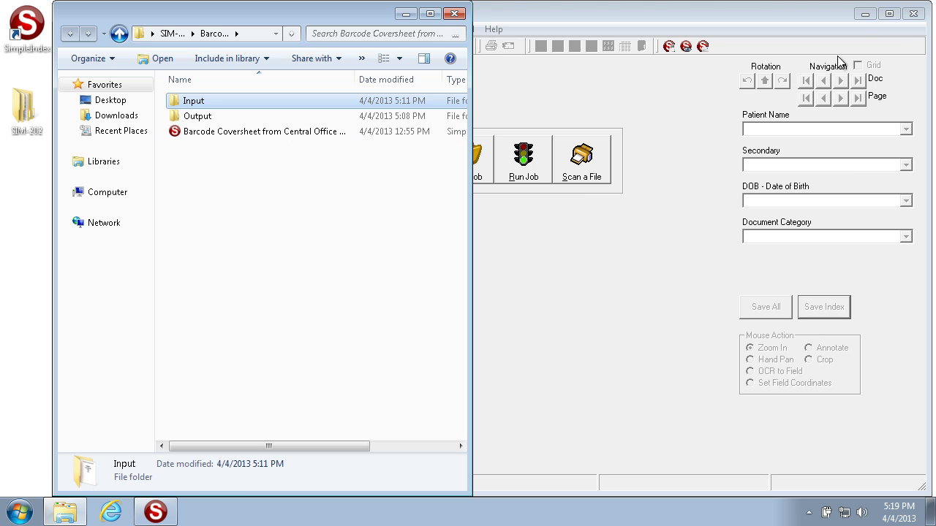
# Close the Barcode Document Type window, run the Barcode Coversheet from Central Office Scanner job, and bring its window to the front
pyautogui.click(913, 15)
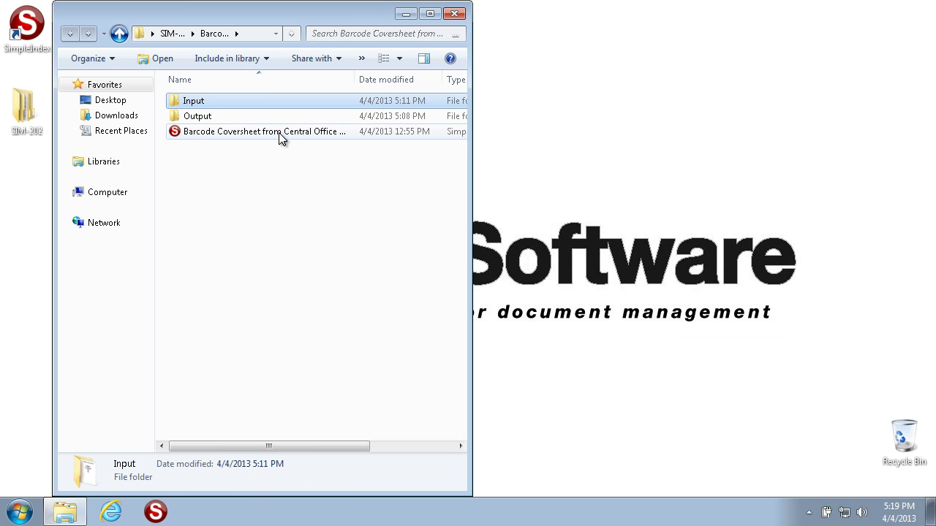
pyautogui.click(279, 132)
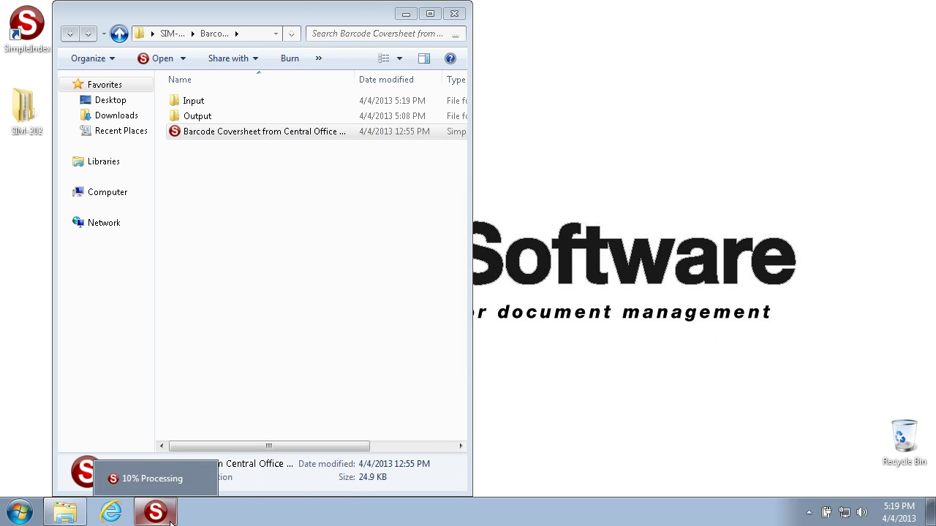
pyautogui.click(169, 514)
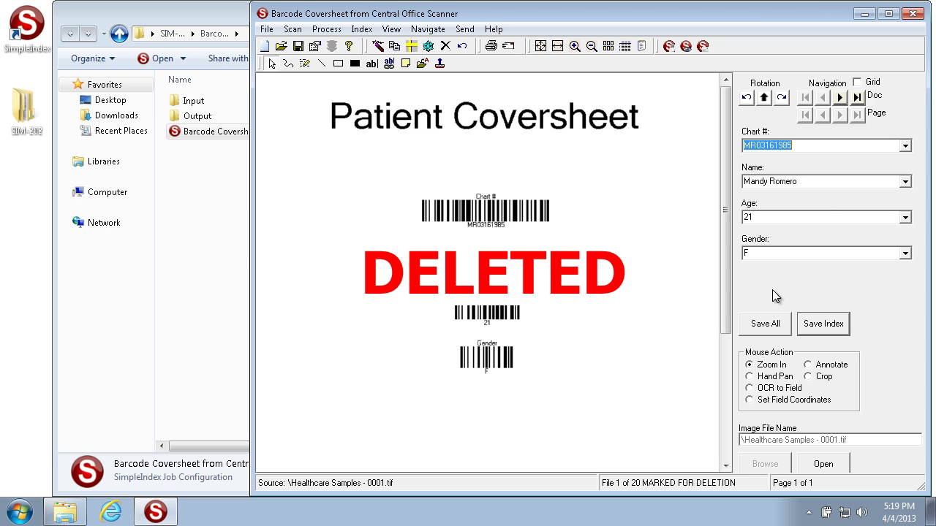
# Show the index grid and review the patient coversheet records in rows 6 and 16
pyautogui.click(858, 82)
pyautogui.click(461, 163)
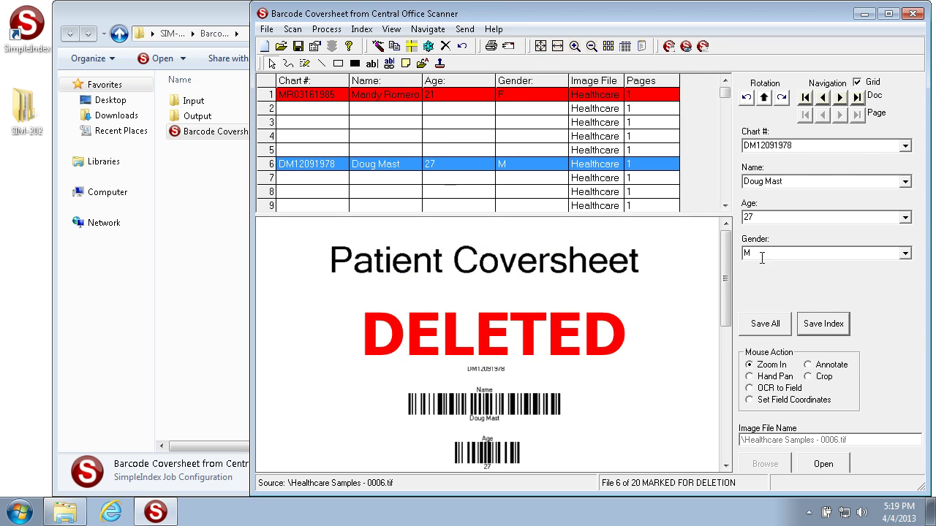
pyautogui.scroll(-3, 720, 189)
pyautogui.click(508, 193)
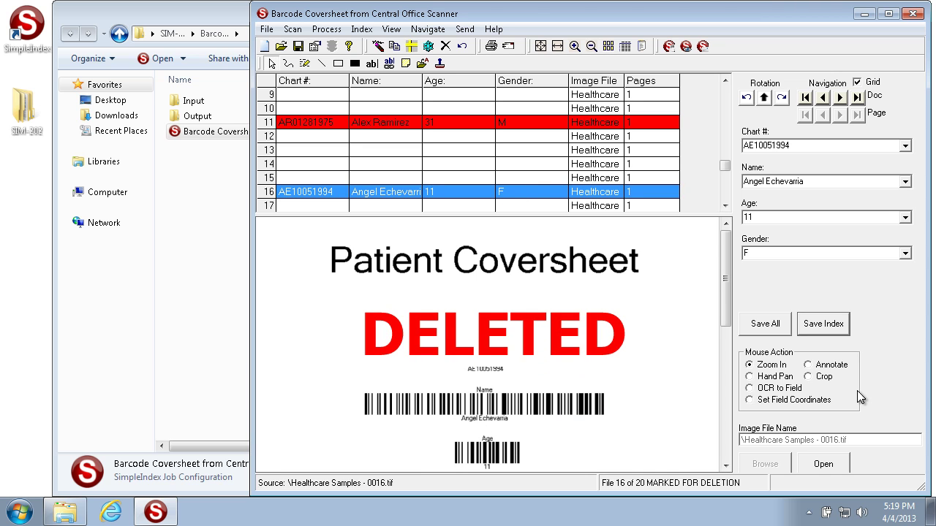
# End the coversheet job, confirm clearing the batch, close its window, and go back up to the SIM-202 folder
pyautogui.click(268, 29)
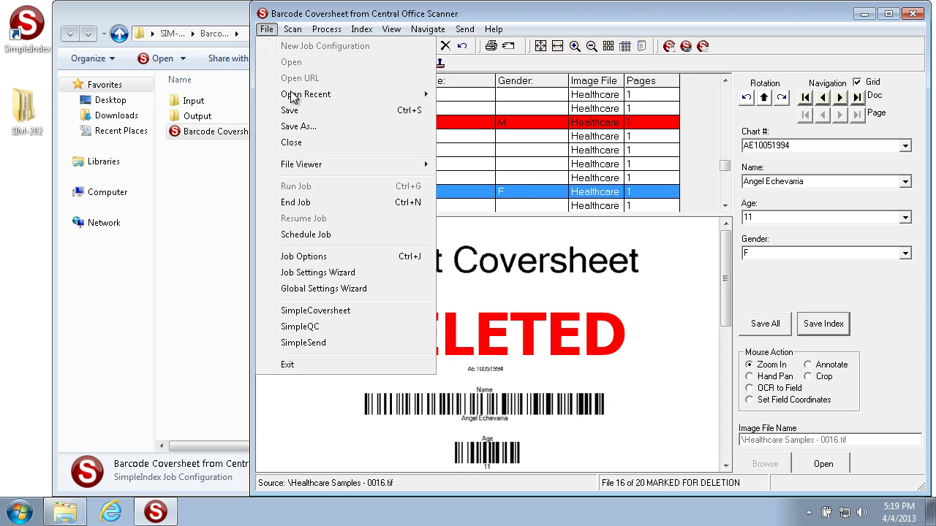
pyautogui.click(326, 202)
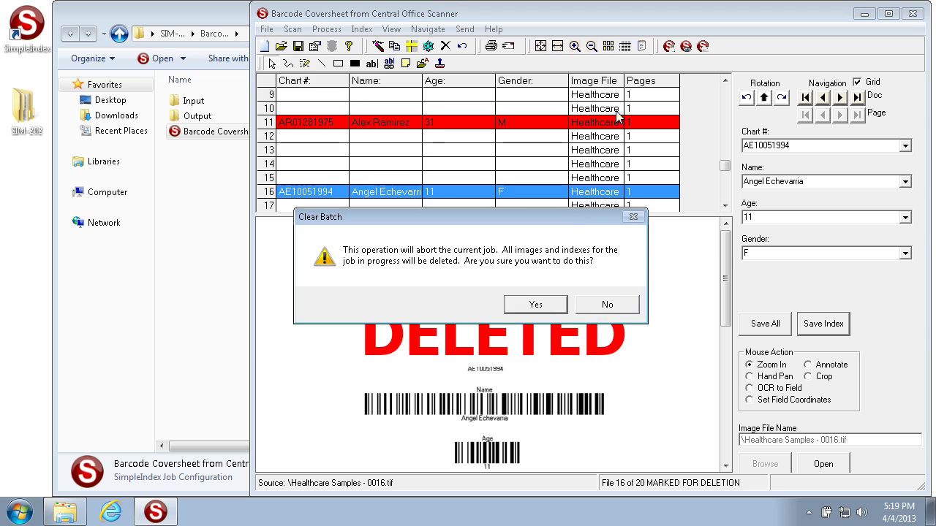
pyautogui.click(544, 306)
pyautogui.click(912, 14)
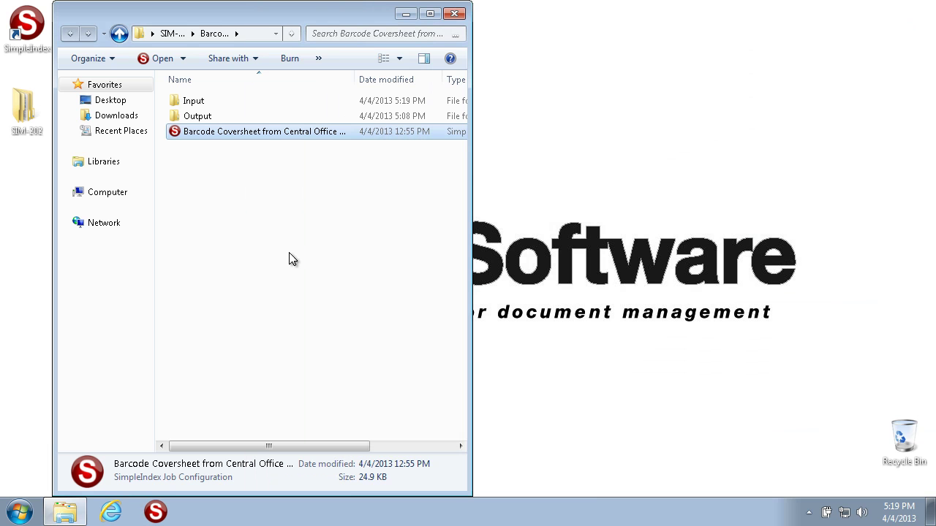
pyautogui.hotkey('alt', 'Up')
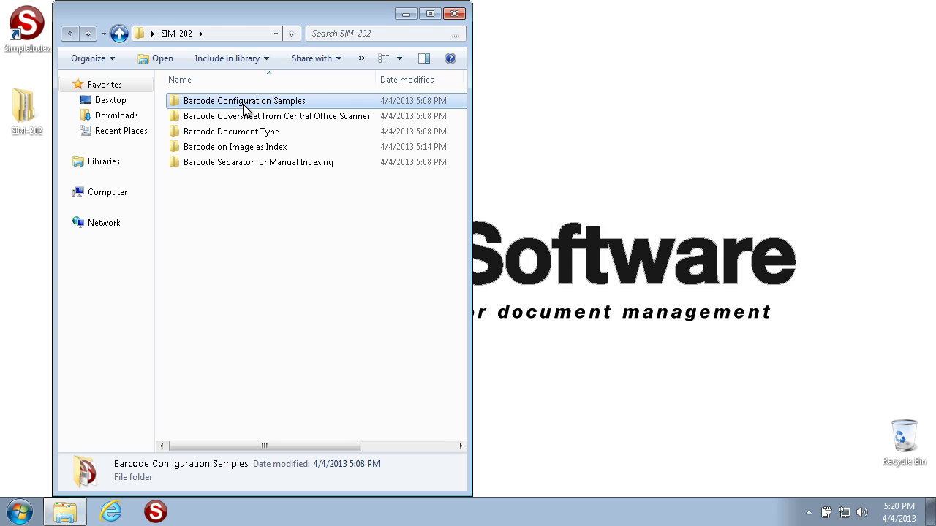
# Open the BarcodeSheet image from the Input folder of Barcode Configuration Samples
pyautogui.doubleClick(243, 104)
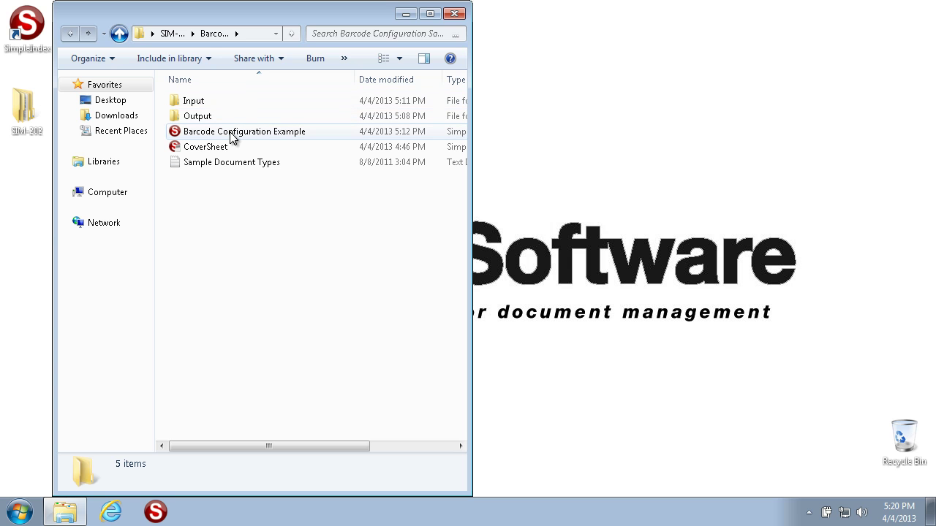
pyautogui.doubleClick(207, 100)
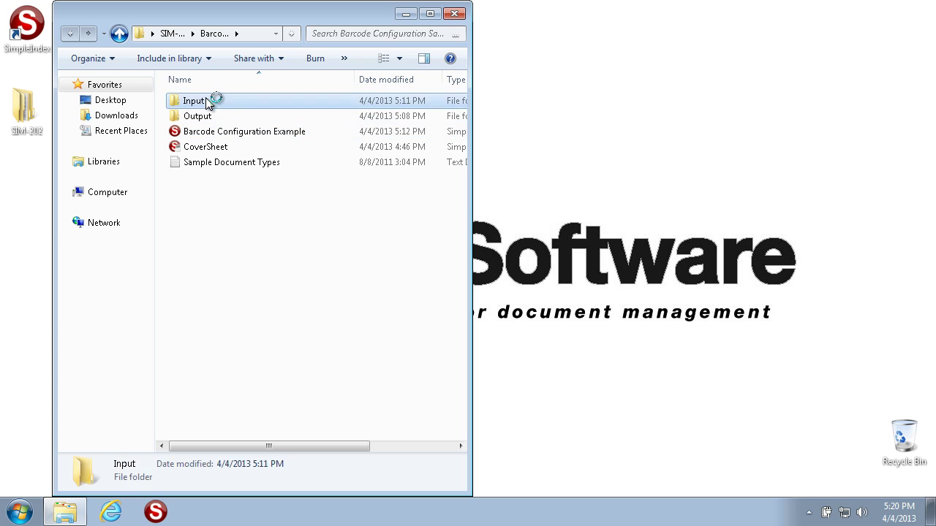
pyautogui.click(194, 119)
pyautogui.doubleClick(194, 119)
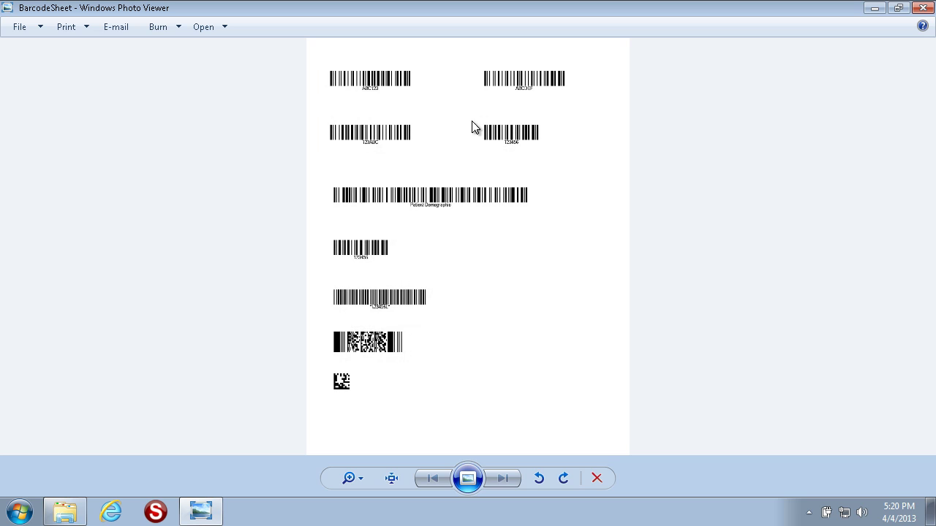
# Examine the different barcodes on BarcodeSheet, then close the image and return to the Barcode Configuration Samples folder
pyautogui.scroll(1, 477, 138)
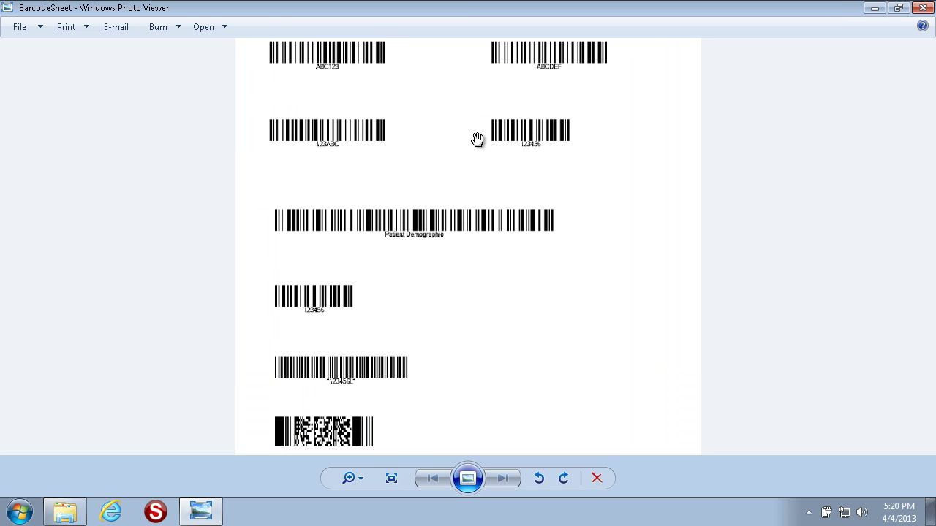
pyautogui.moveTo(476, 139); pyautogui.dragTo(483, 212)
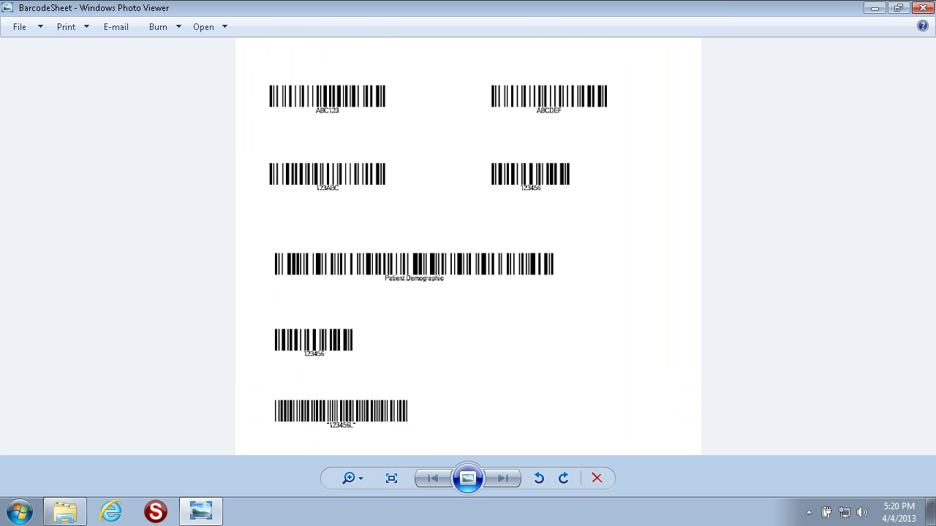
pyautogui.click(924, 8)
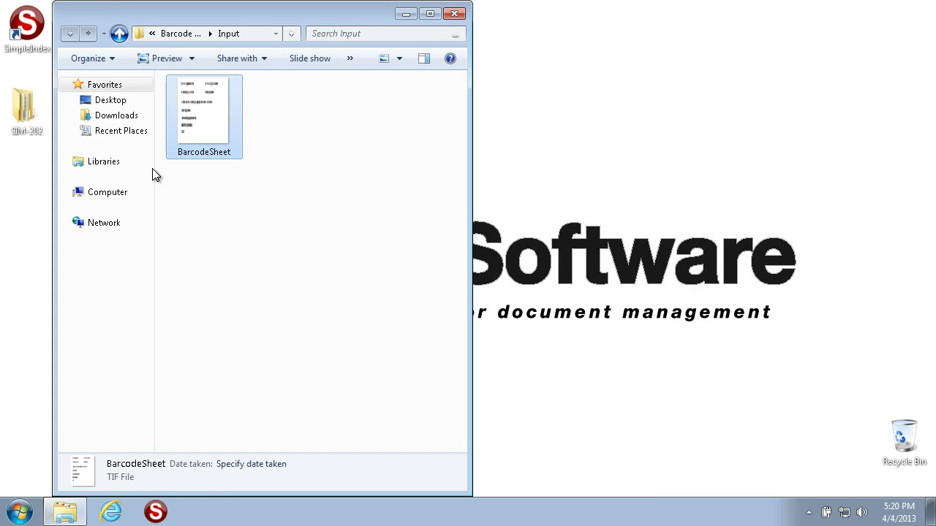
pyautogui.click(122, 38)
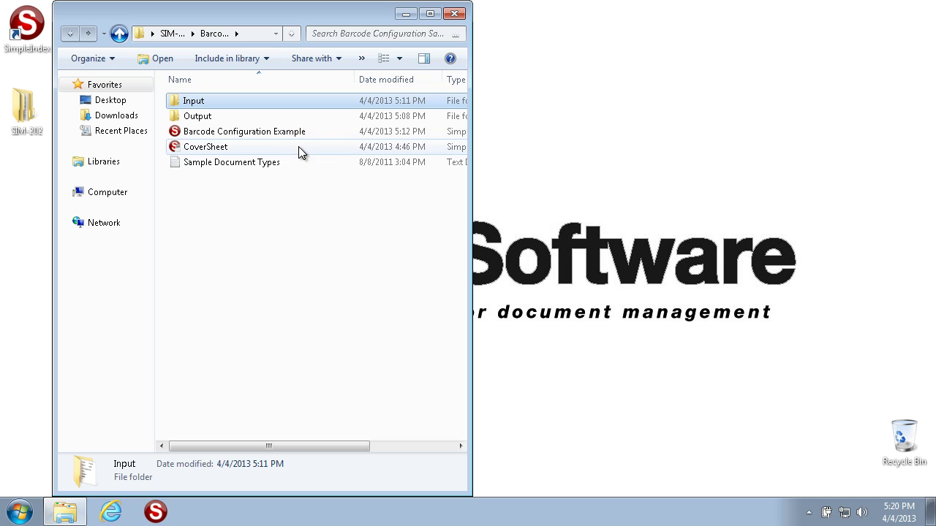
# Run the Barcode Configuration Example job and compare Barcode Field 1 and Barcode Field 2 with the barcodes on the page
pyautogui.doubleClick(289, 132)
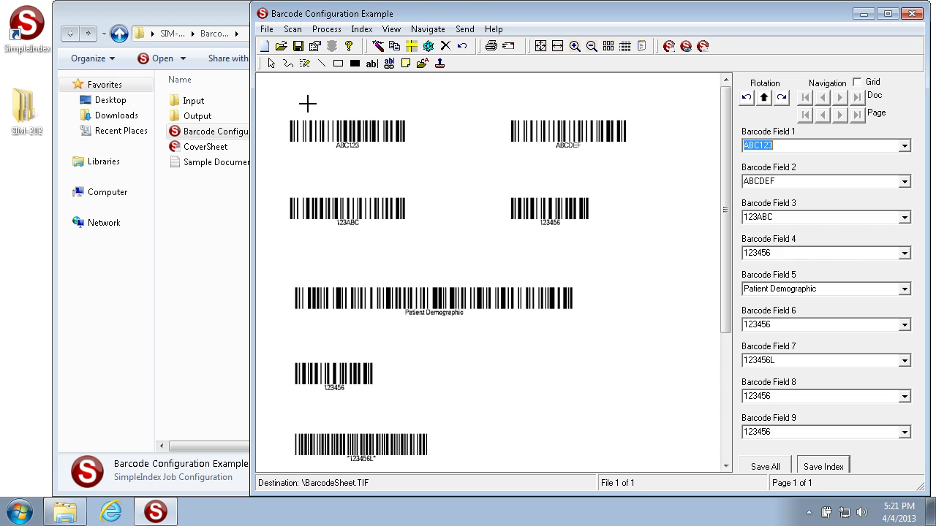
pyautogui.click(809, 146)
pyautogui.click(822, 176)
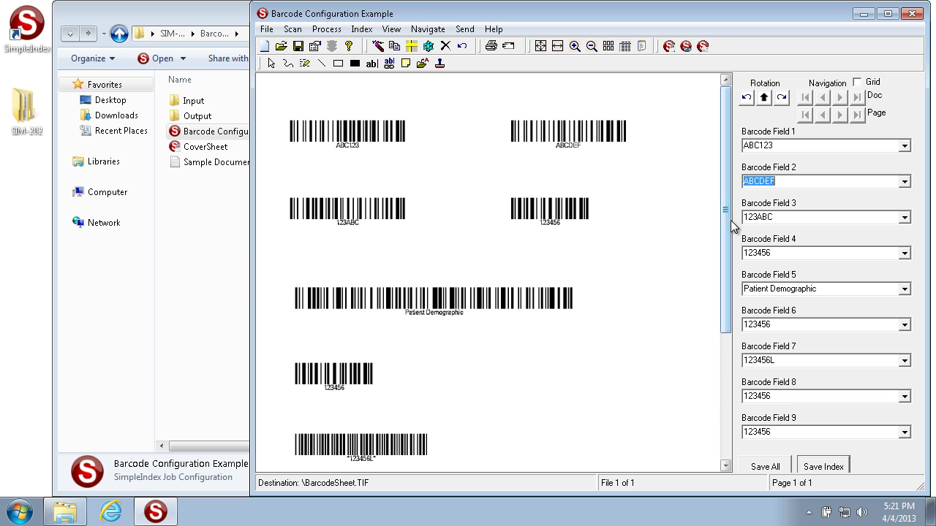
pyautogui.moveTo(727, 211); pyautogui.dragTo(735, 123)
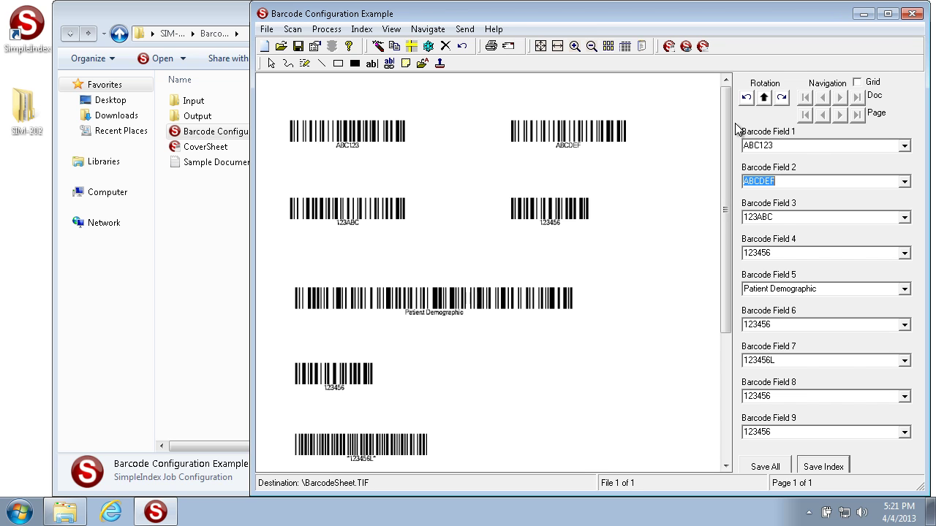
pyautogui.click(808, 150)
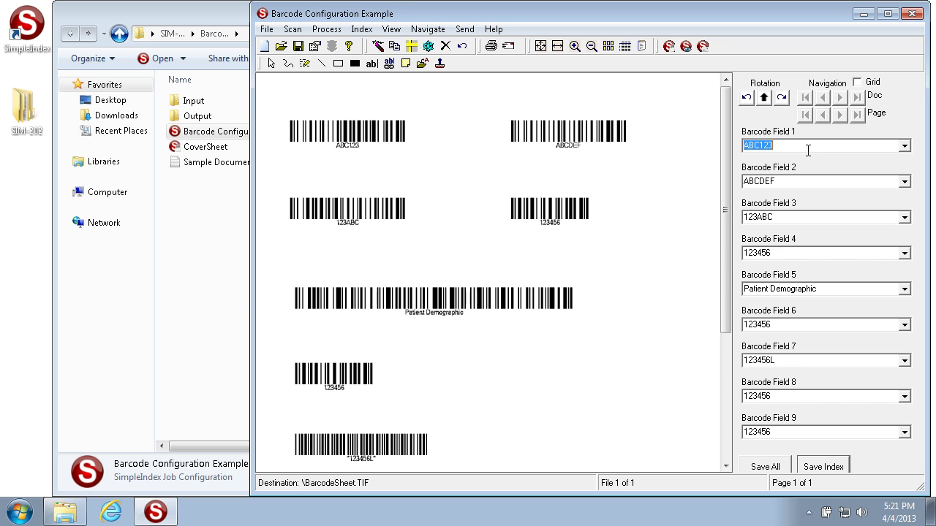
# Abort the Barcode Configuration Example job without saving its batch files and open its job options
pyautogui.press('Escape')
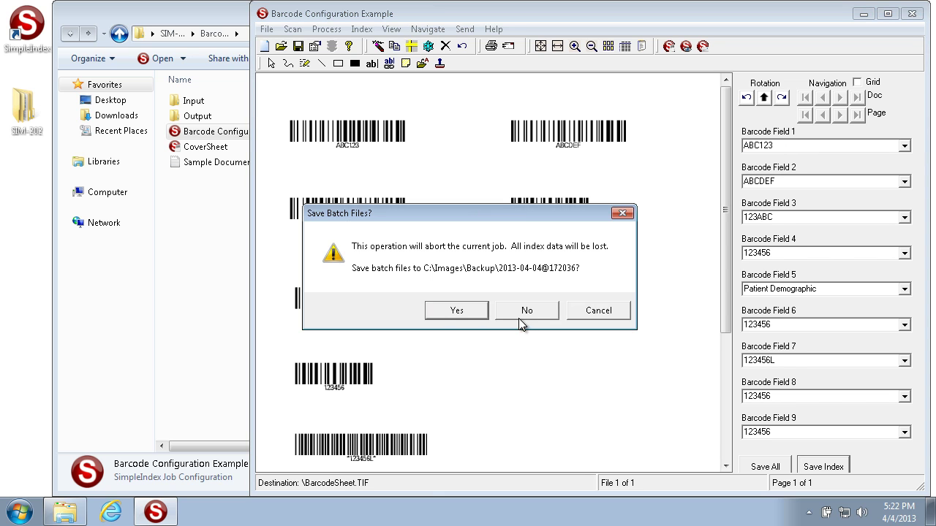
pyautogui.click(521, 317)
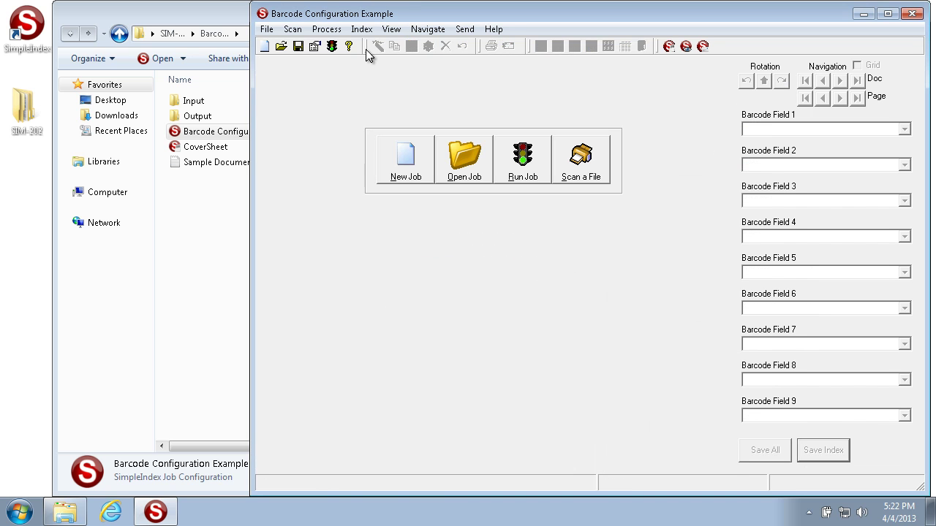
pyautogui.click(315, 46)
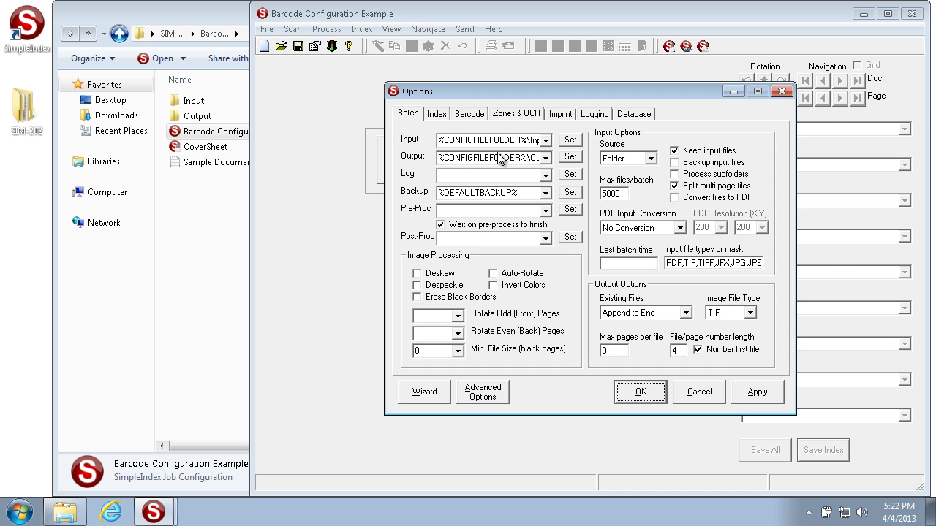
# Give Barcode Field 1 the template ###AAA in the job's index settings and apply the options
pyautogui.click(437, 115)
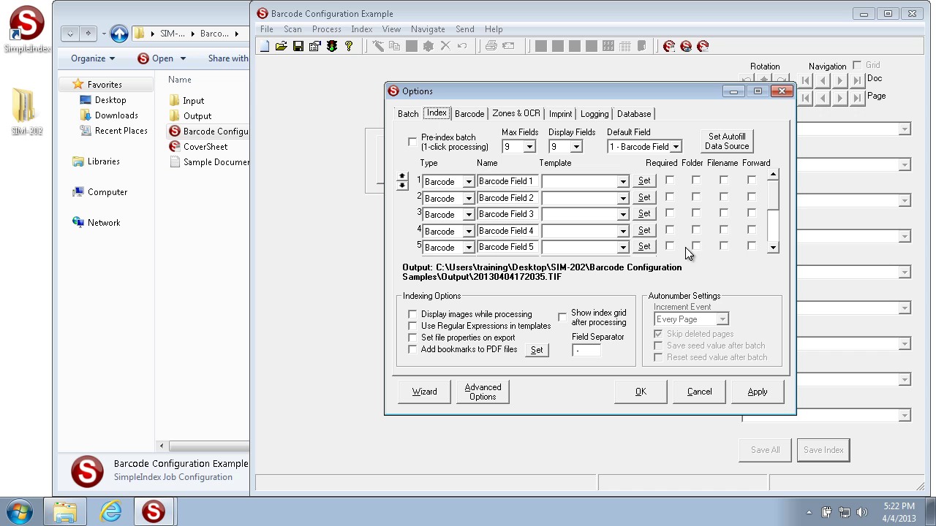
pyautogui.click(773, 248)
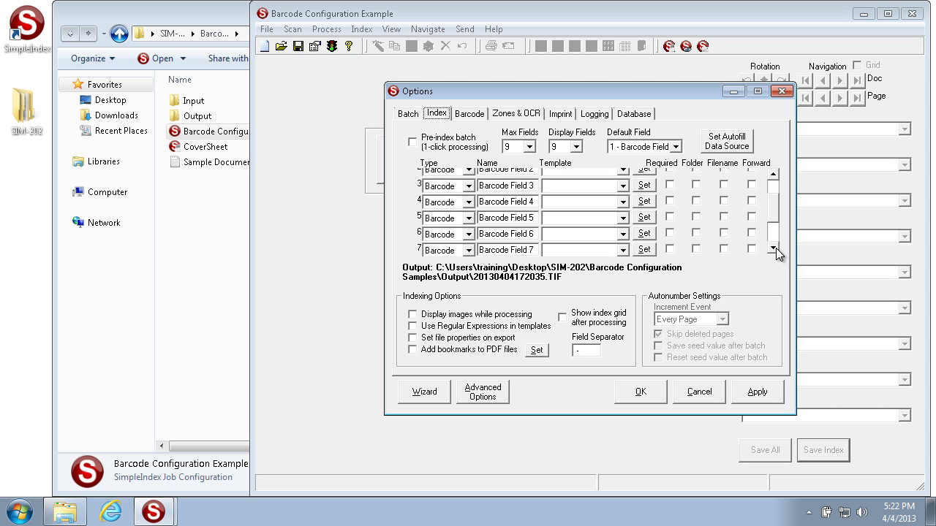
pyautogui.click(774, 173)
pyautogui.click(774, 173)
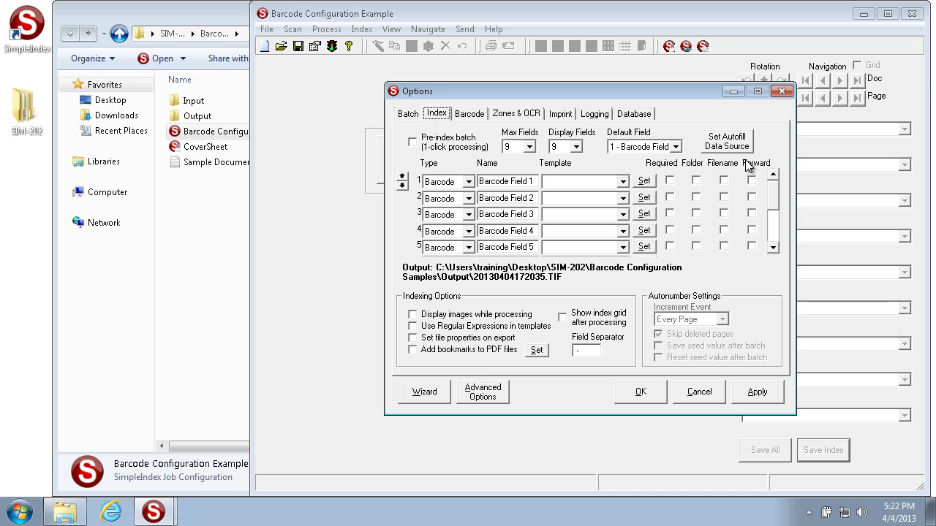
pyautogui.click(568, 186)
pyautogui.click(644, 182)
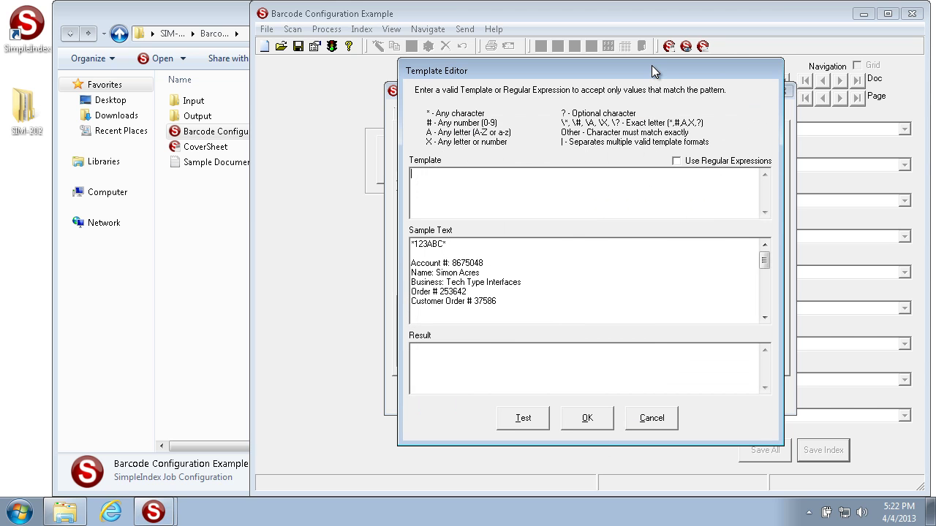
pyautogui.moveTo(654, 71); pyautogui.dragTo(305, 58)
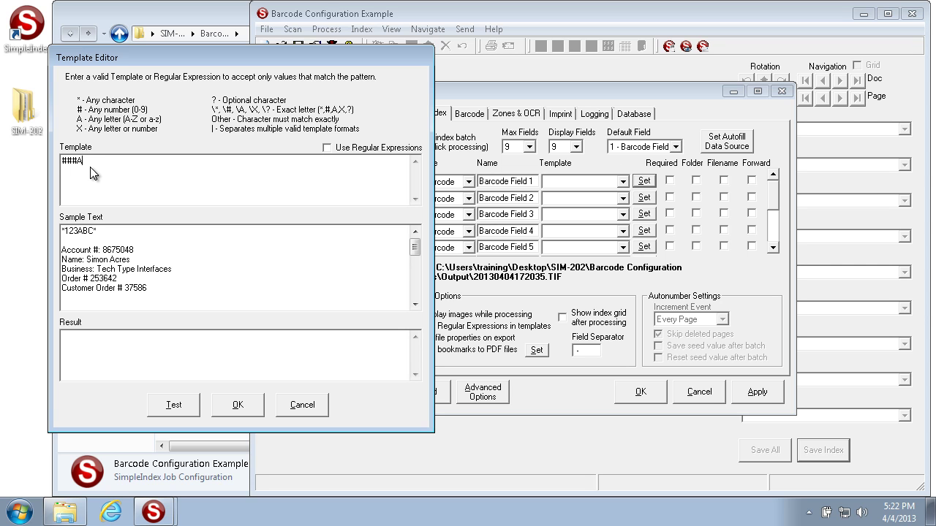
pyautogui.click(245, 406)
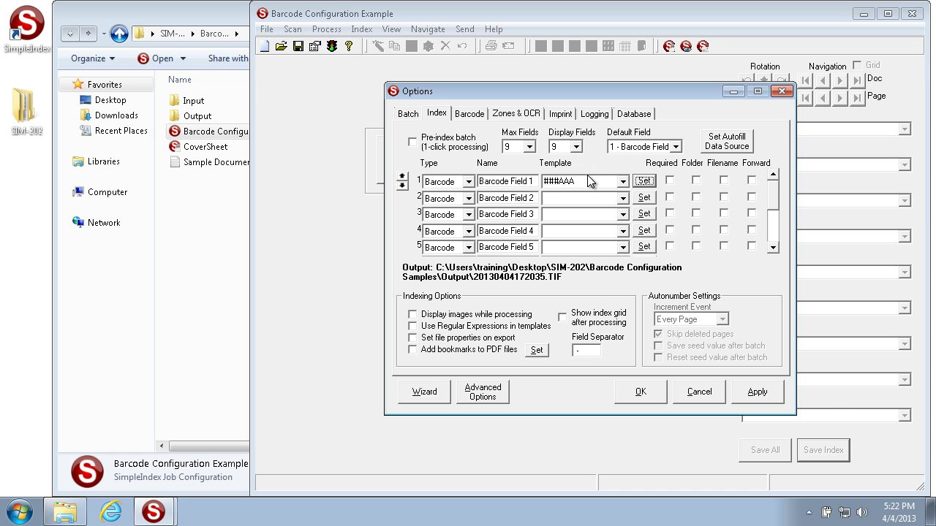
pyautogui.click(593, 184)
pyautogui.click(757, 393)
pyautogui.click(639, 391)
# Run the job and compare the values in Barcode Fields 1 to 4 with the barcodes on the page
pyautogui.click(520, 178)
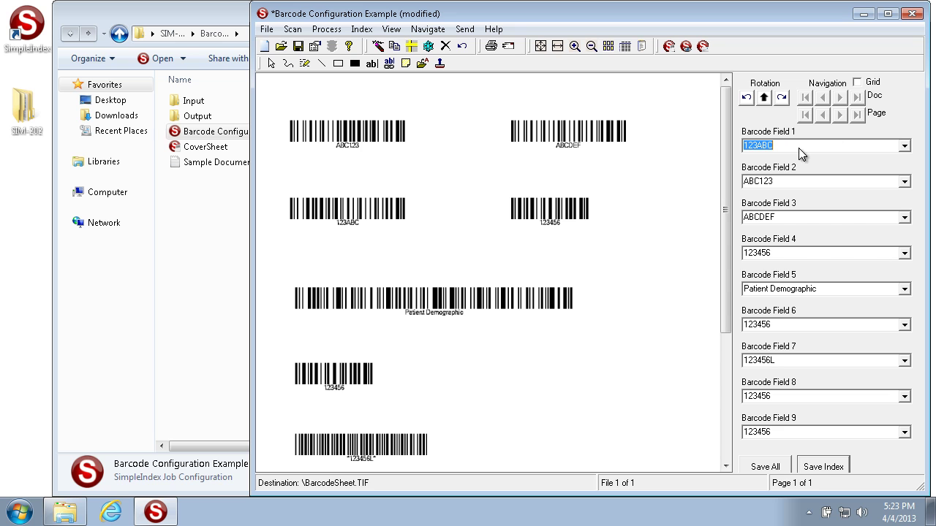
pyautogui.click(784, 182)
pyautogui.click(820, 220)
pyautogui.click(816, 253)
pyautogui.click(797, 186)
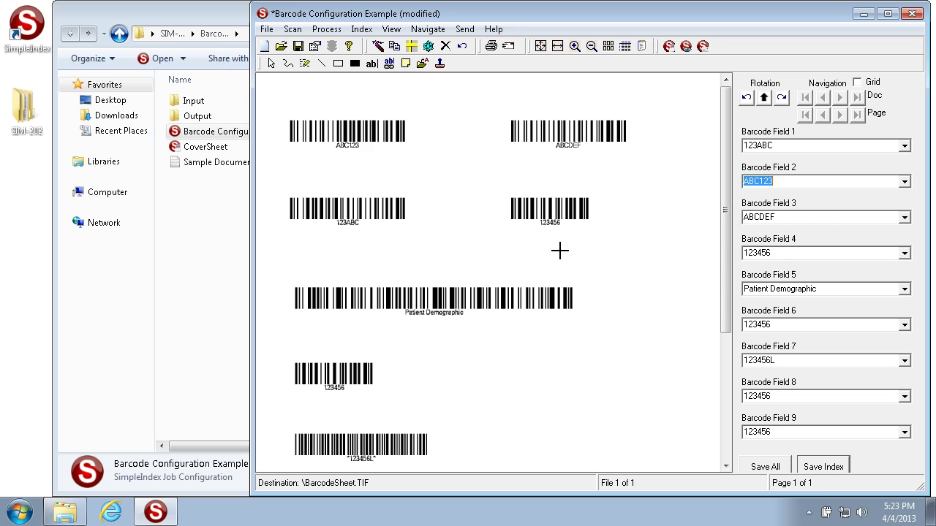
pyautogui.click(790, 253)
pyautogui.click(811, 147)
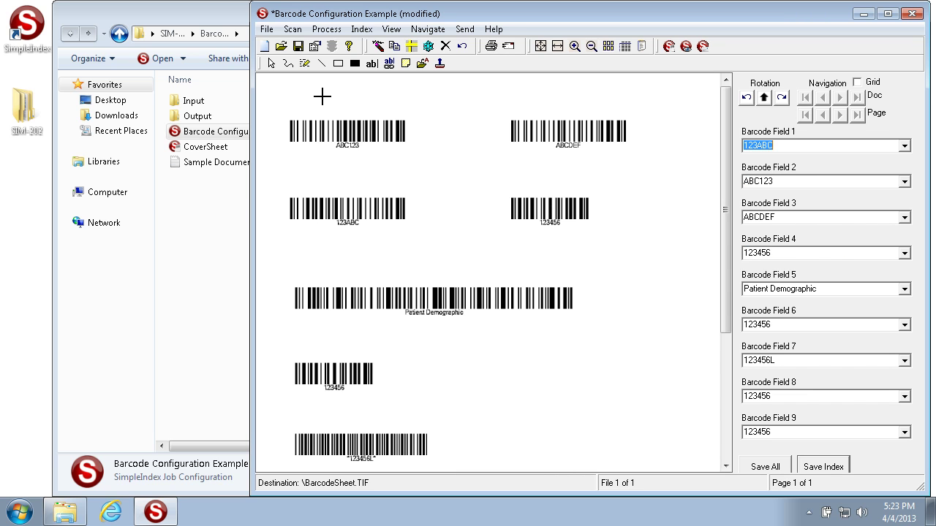
# Abort the batch without saving its files and clear the template of Barcode Field 1 in the job options
pyautogui.click(315, 46)
pyautogui.click(536, 310)
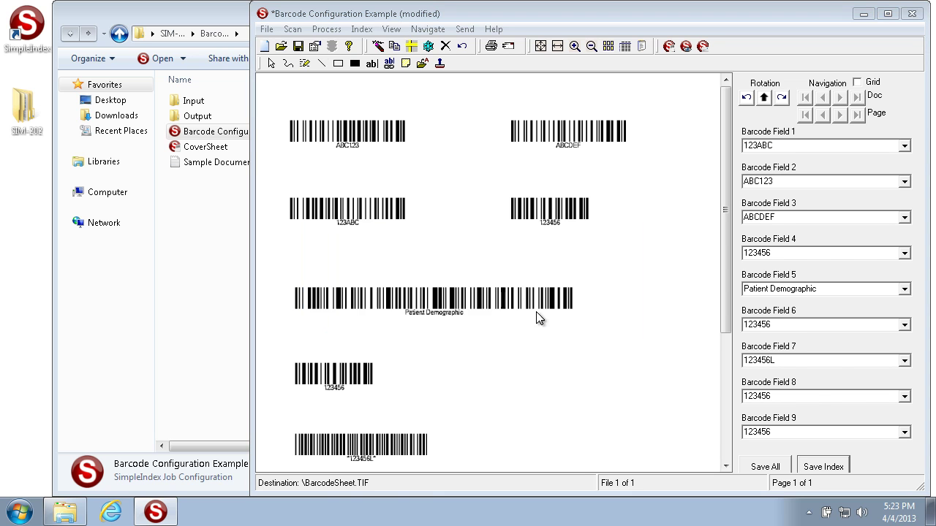
pyautogui.click(315, 46)
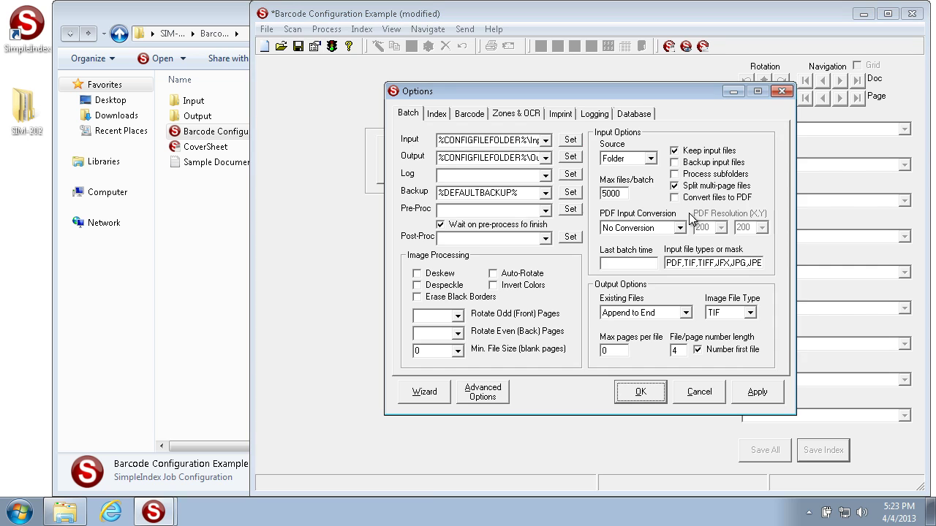
pyautogui.click(436, 114)
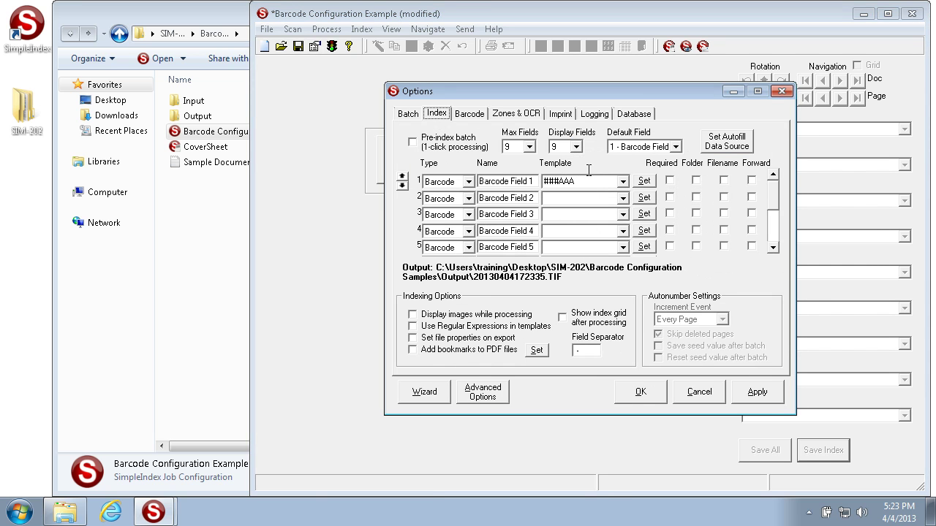
pyautogui.press('BackSpace')
pyautogui.click(534, 115)
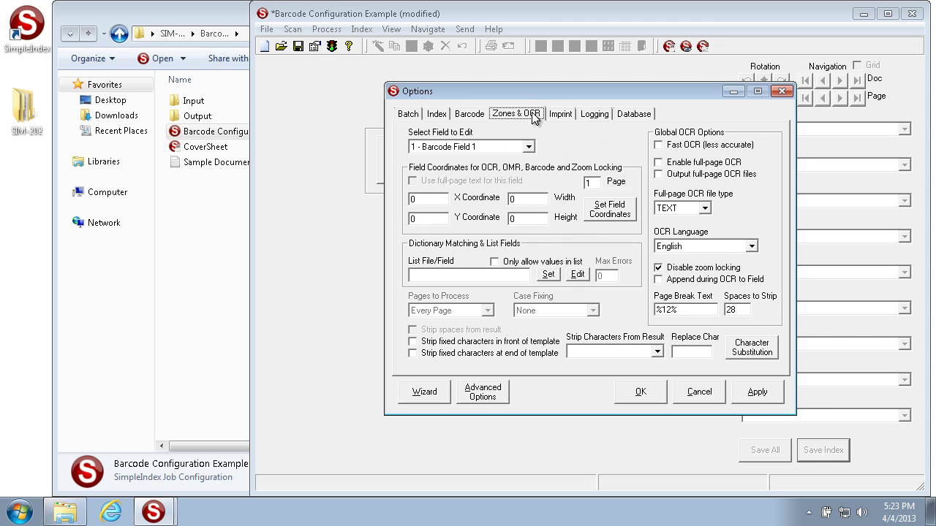
pyautogui.click(432, 117)
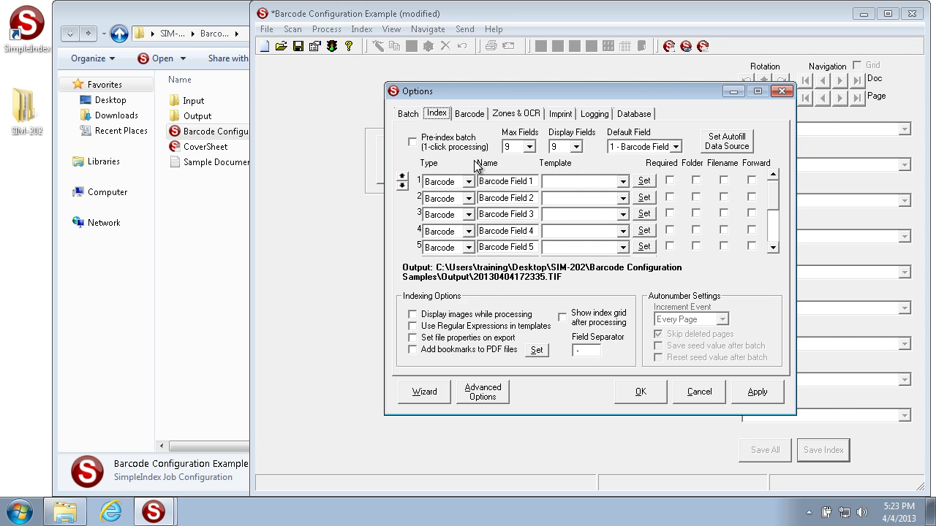
pyautogui.click(535, 181)
pyautogui.hotkey('shift', 'Home')
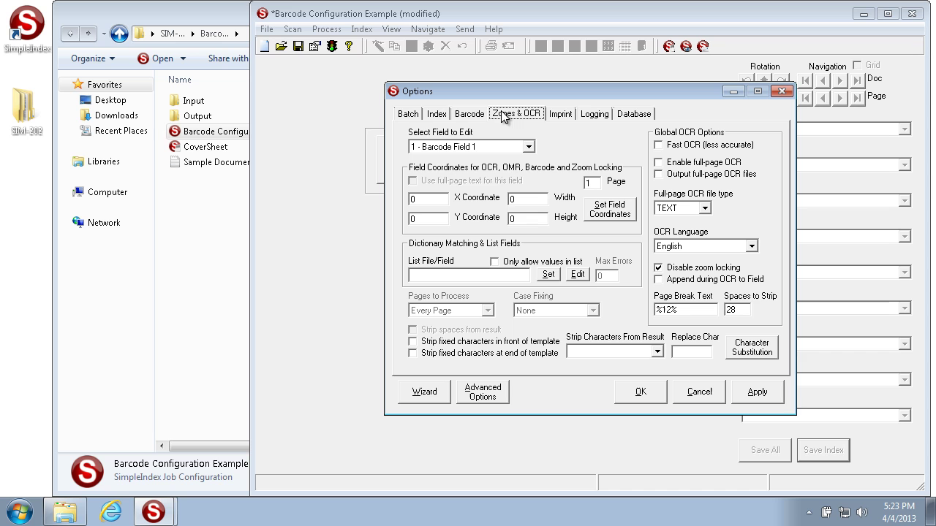
# Assign the Sample Document Types text file as the dictionary list of Barcode Field 1, using a relative path
pyautogui.click(529, 147)
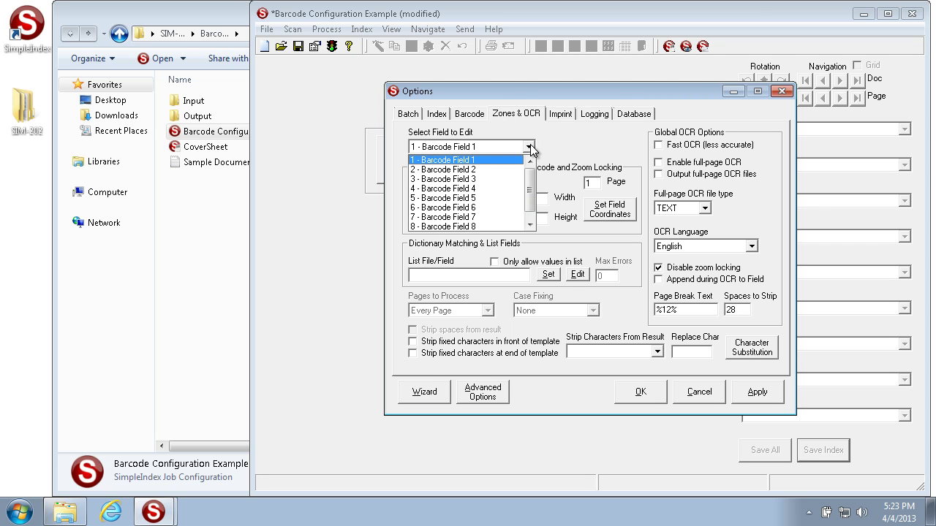
pyautogui.moveTo(531, 196); pyautogui.dragTo(531, 172)
pyautogui.click(481, 157)
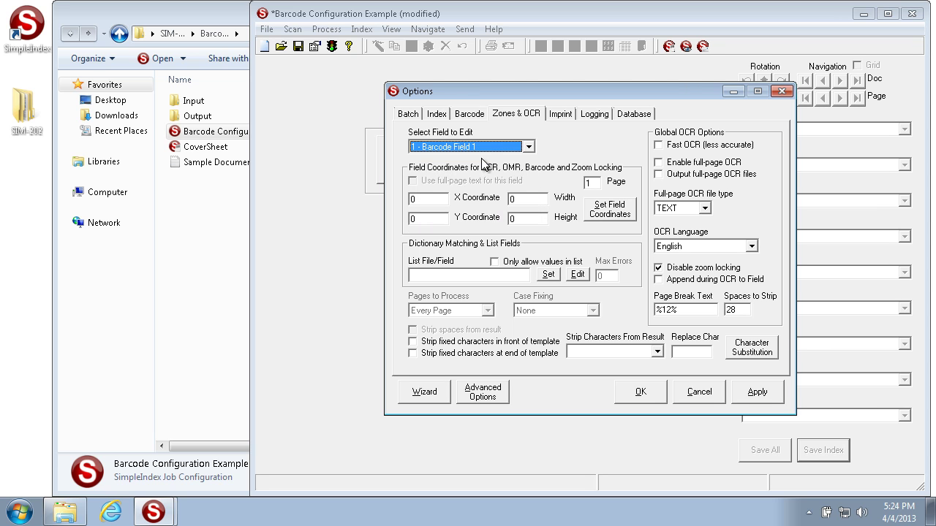
pyautogui.click(453, 278)
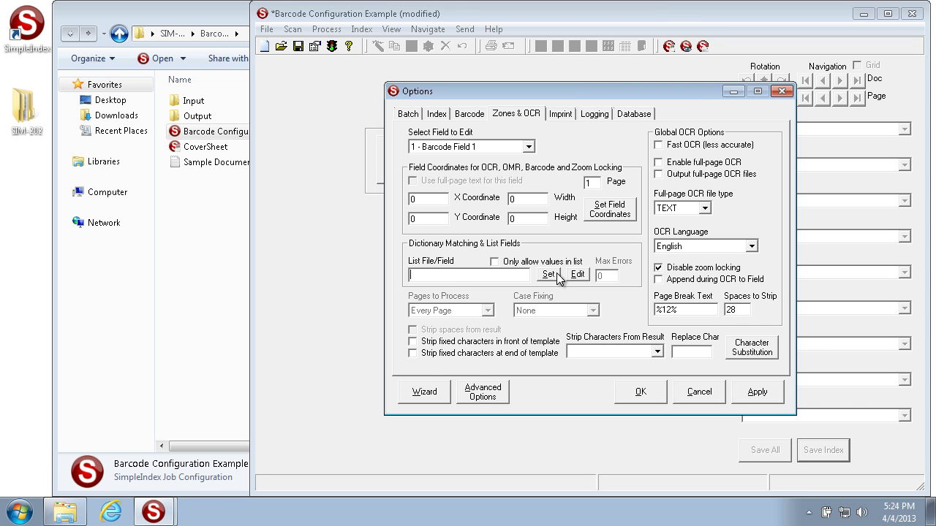
pyautogui.click(548, 275)
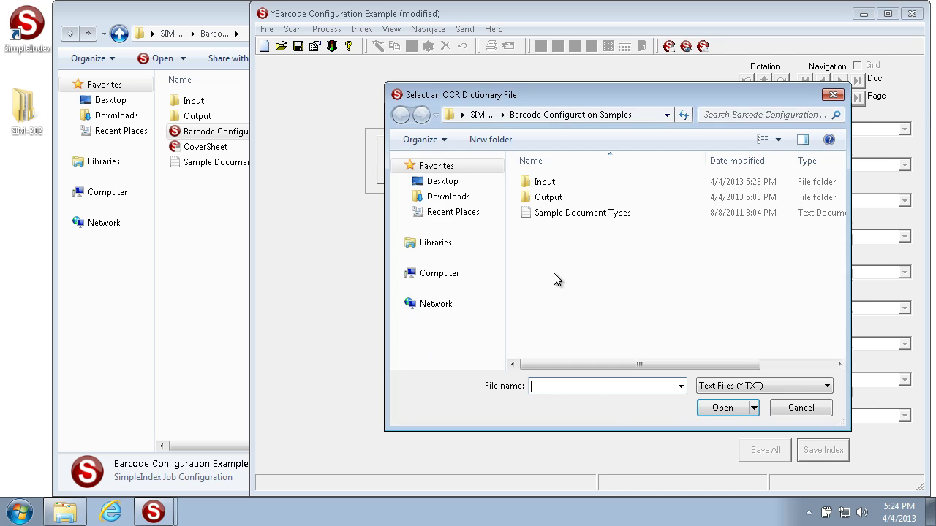
pyautogui.click(567, 213)
pyautogui.click(728, 410)
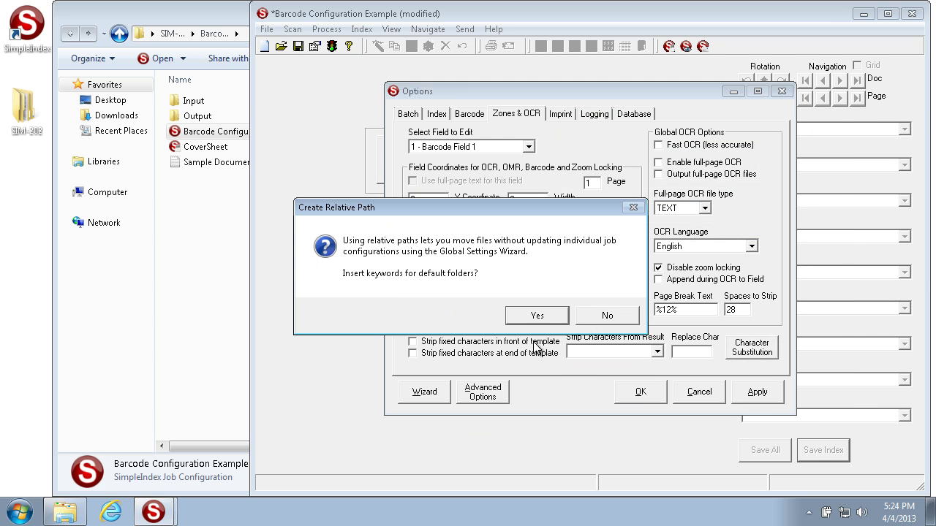
pyautogui.click(534, 317)
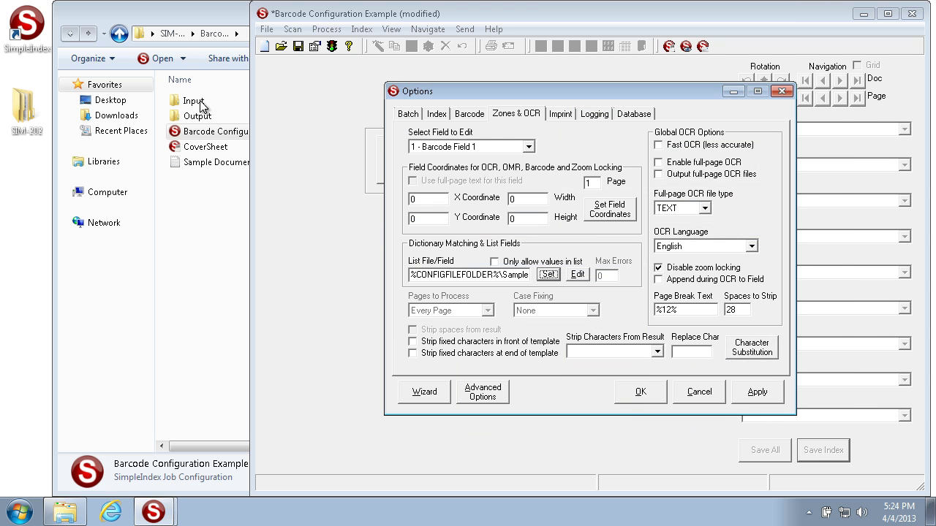
# Open the Sample Document Types text file, examine its list of document types, and close it
pyautogui.doubleClick(214, 163)
pyautogui.moveTo(175, 262); pyautogui.dragTo(22, 35)
pyautogui.moveTo(256, 259); pyautogui.dragTo(6, 26)
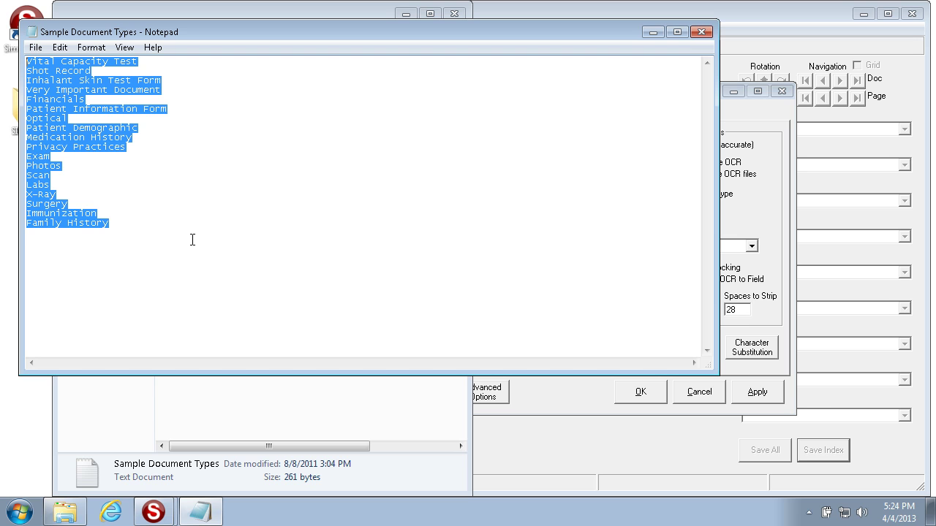
pyautogui.click(704, 33)
# Apply the job options and run the job to check which barcode fills Barcode Field 1
pyautogui.click(619, 301)
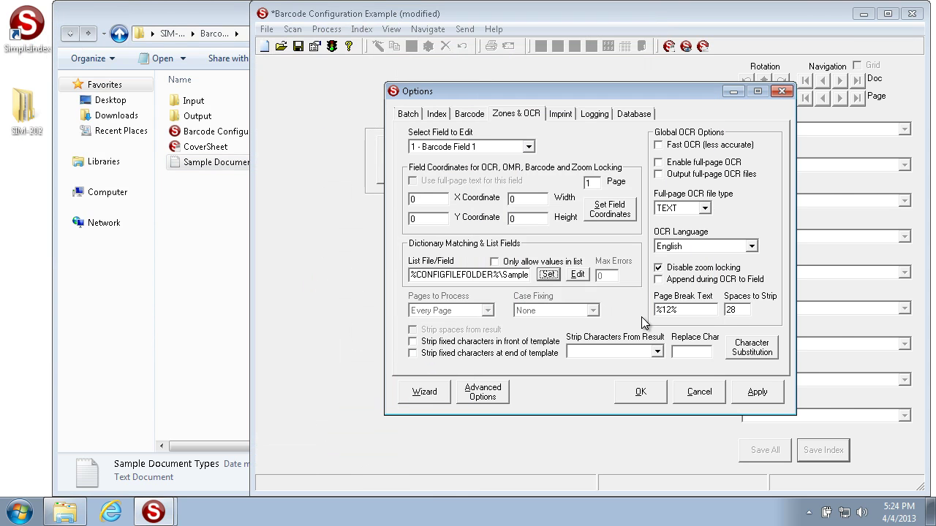
pyautogui.click(753, 394)
pyautogui.click(639, 392)
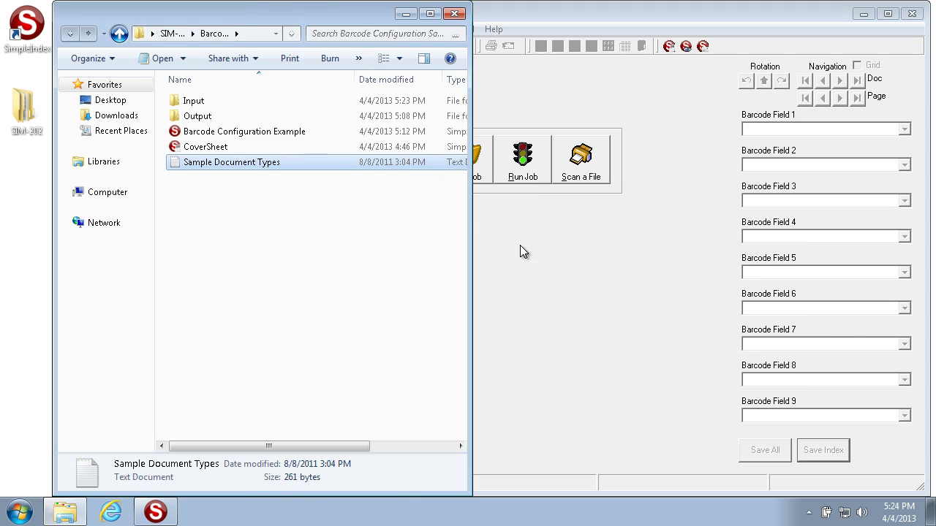
pyautogui.click(522, 179)
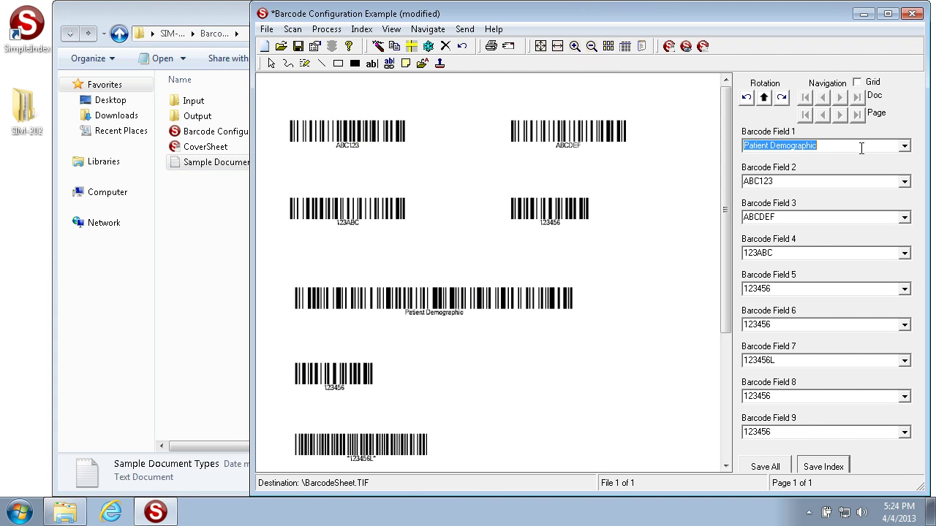
pyautogui.click(854, 144)
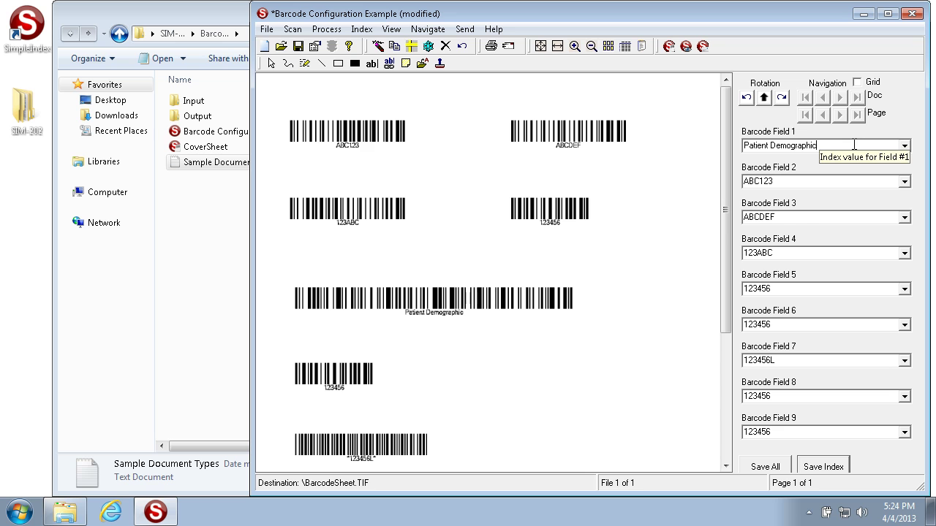
pyautogui.moveTo(855, 145); pyautogui.dragTo(335, 49)
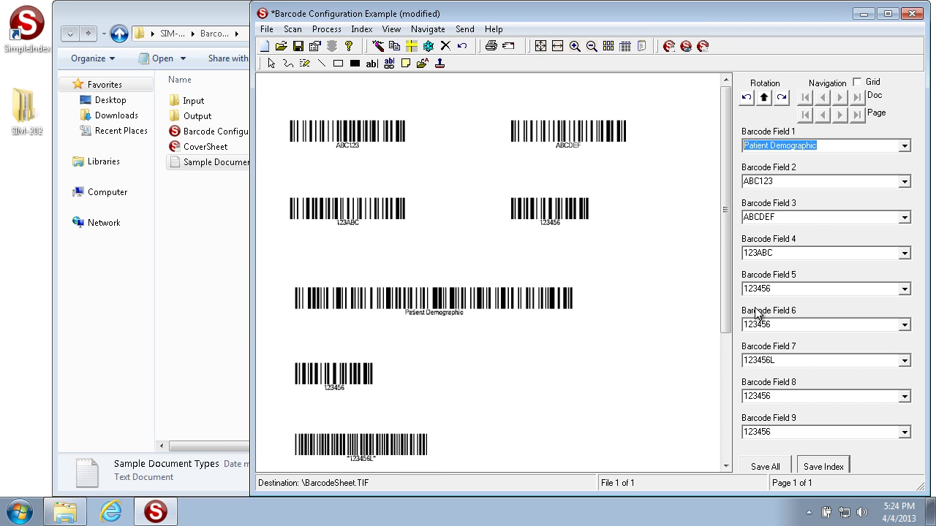
pyautogui.click(846, 146)
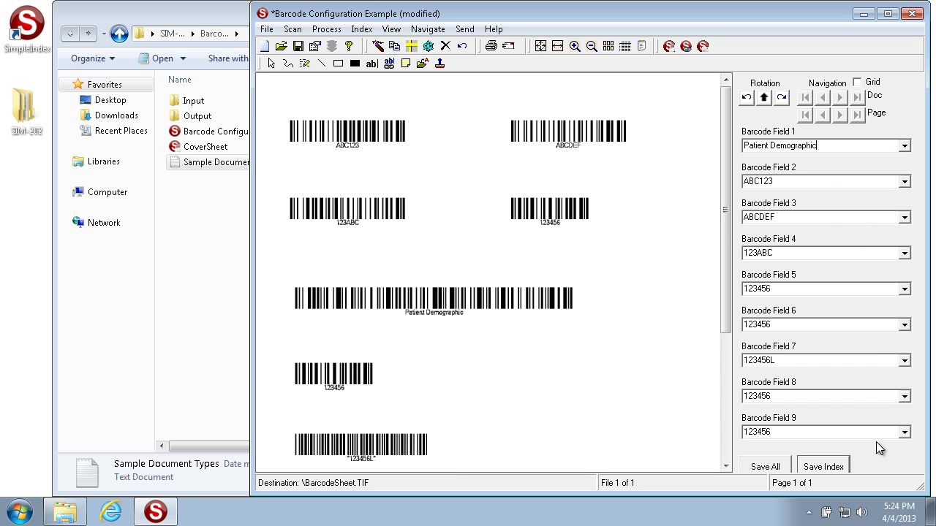
# Abort the batch without saving its files and clear the dictionary list file of Barcode Field 1
pyautogui.press('Escape')
pyautogui.click(537, 312)
pyautogui.click(316, 48)
pyautogui.click(516, 114)
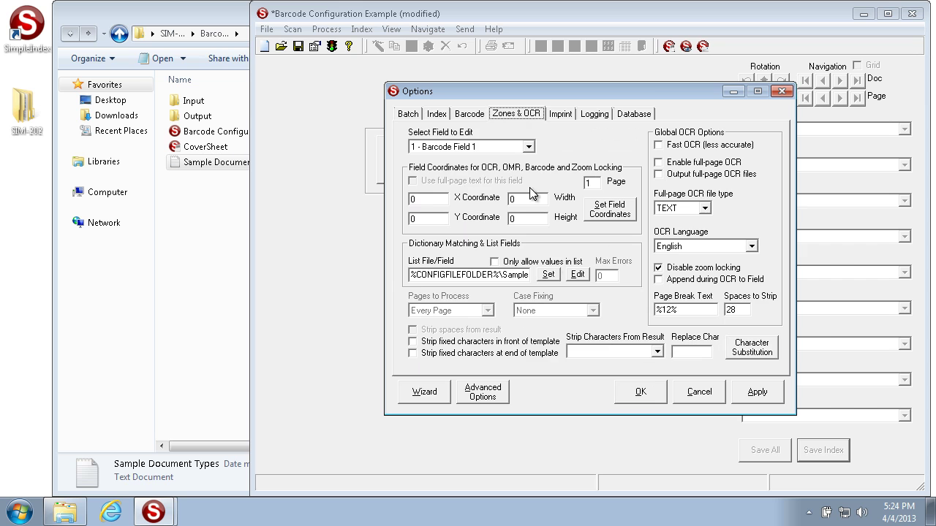
pyautogui.moveTo(414, 275); pyautogui.dragTo(729, 281)
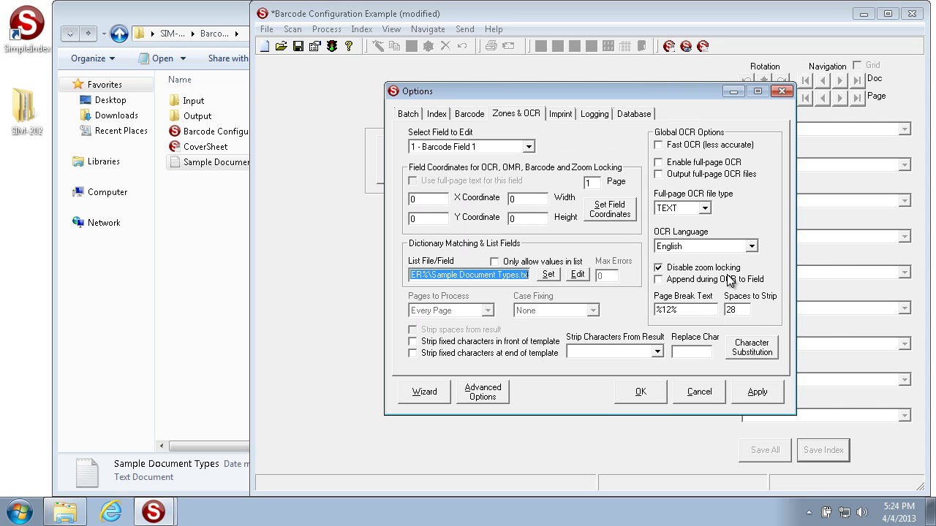
pyautogui.press('Delete')
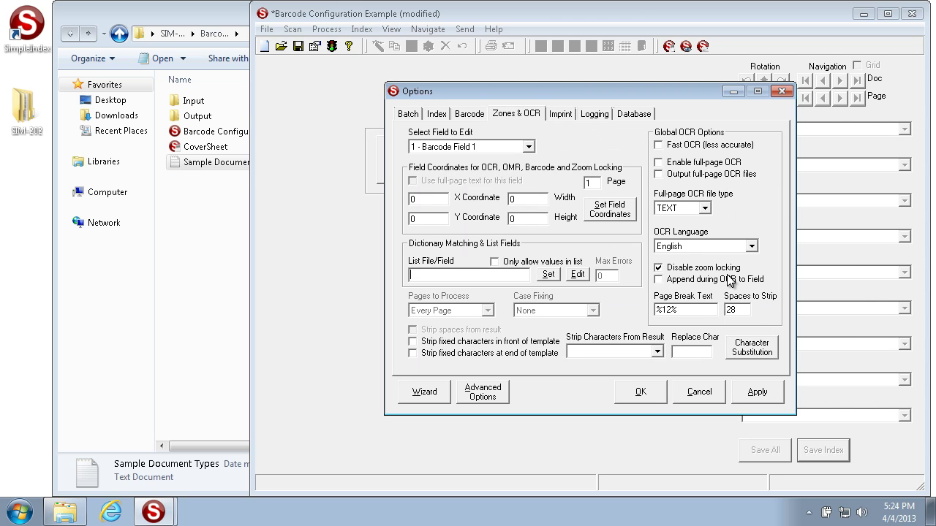
# Start setting field coordinates and load BarcodeSheet from the Input folder as the sample page for drawing zones
pyautogui.click(609, 212)
pyautogui.click(494, 307)
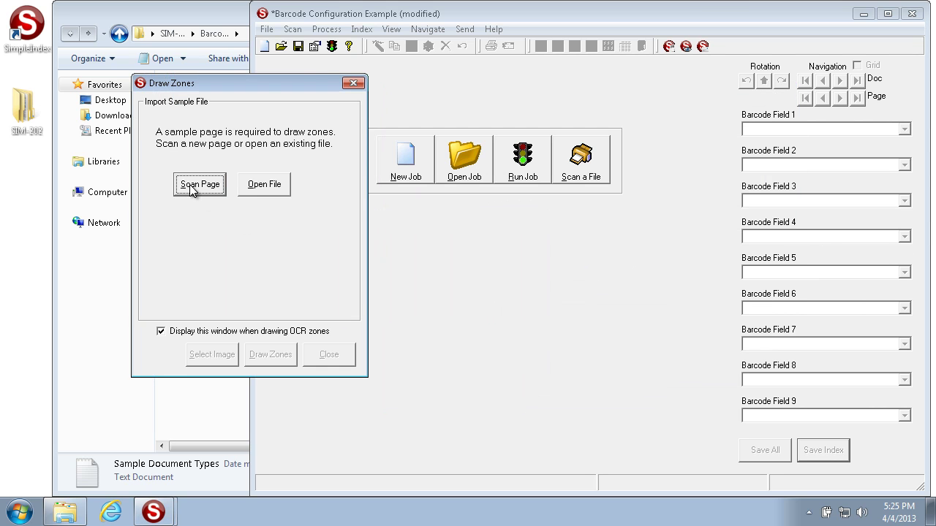
pyautogui.click(265, 184)
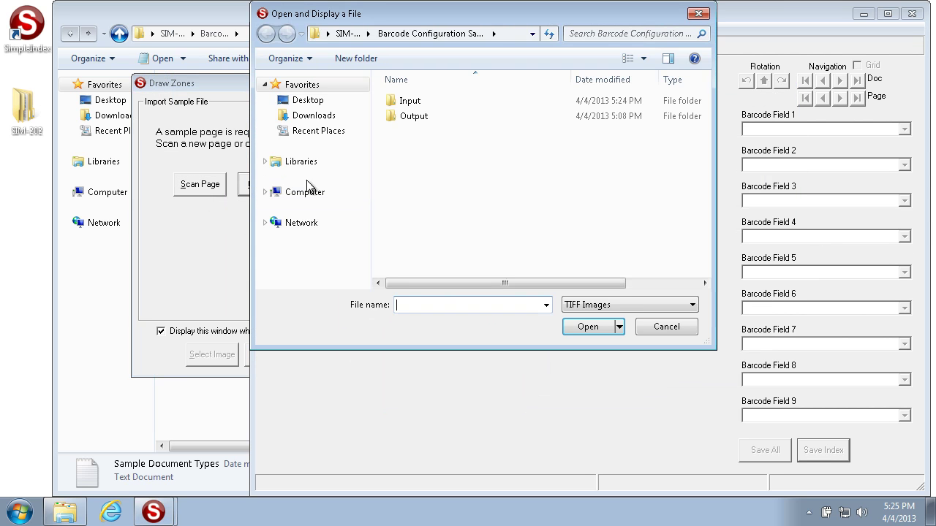
pyautogui.doubleClick(409, 103)
pyautogui.click(434, 125)
pyautogui.click(594, 328)
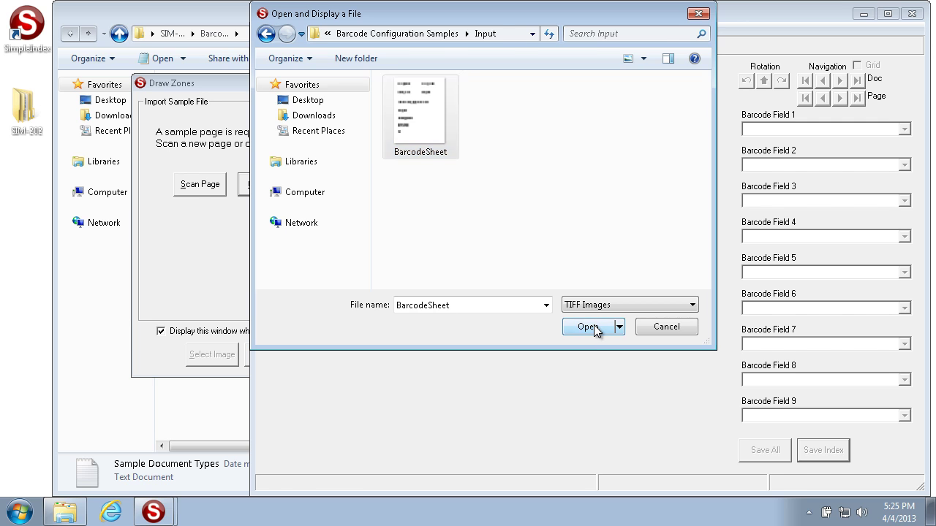
pyautogui.moveTo(252, 76); pyautogui.dragTo(128, 67)
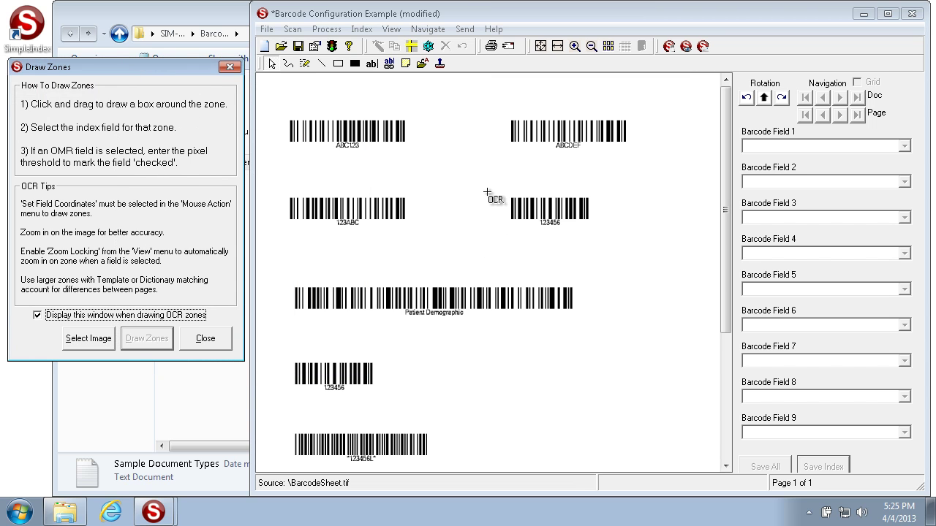
# Draw a zone around the second-row 123456 barcode, assign it to Barcode Field 1 on page 1, and close the zone drawing instructions
pyautogui.moveTo(482, 173); pyautogui.dragTo(645, 247)
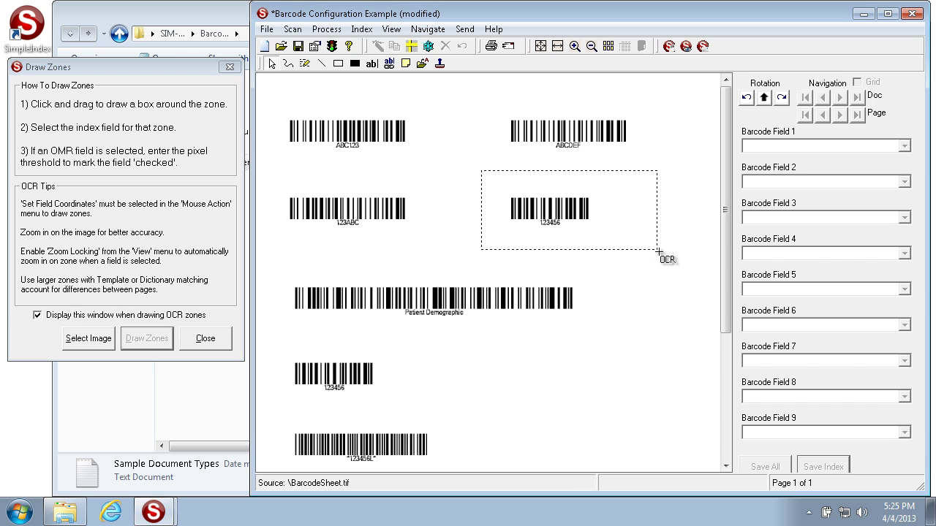
pyautogui.click(601, 251)
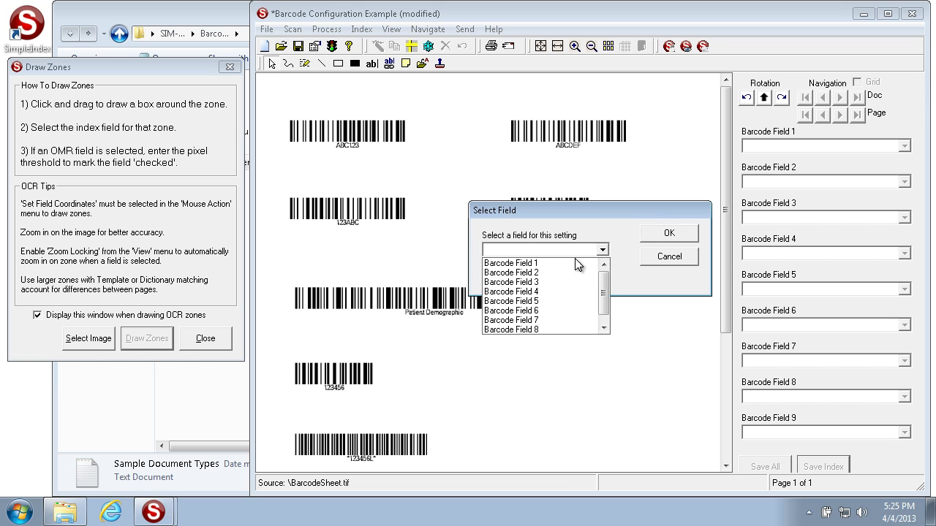
pyautogui.click(565, 262)
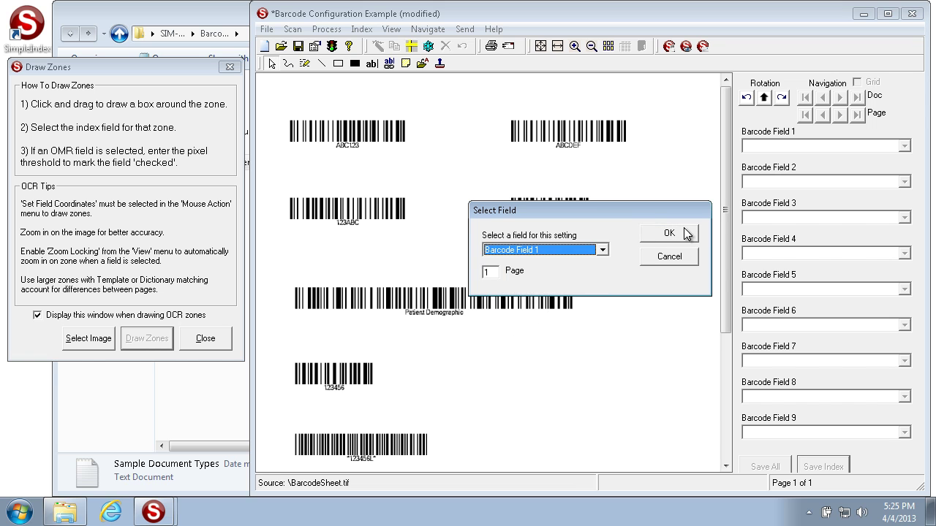
pyautogui.click(687, 232)
pyautogui.click(221, 336)
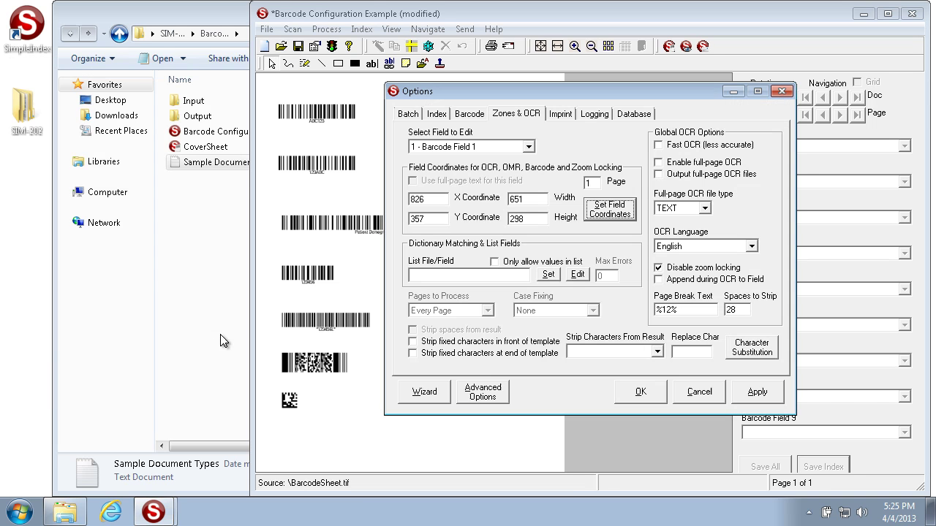
# Apply the zone settings and run the job to check which barcode fills Barcode Field 1
pyautogui.click(761, 392)
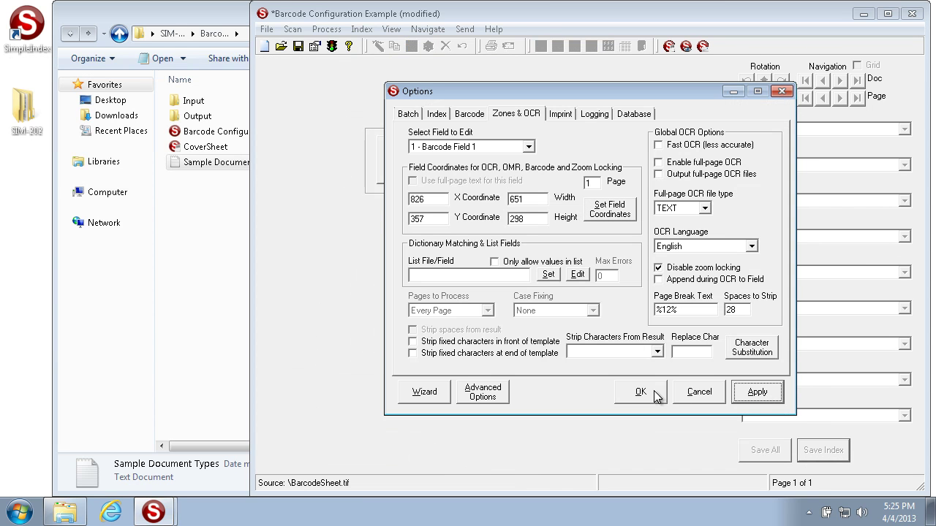
pyautogui.click(642, 392)
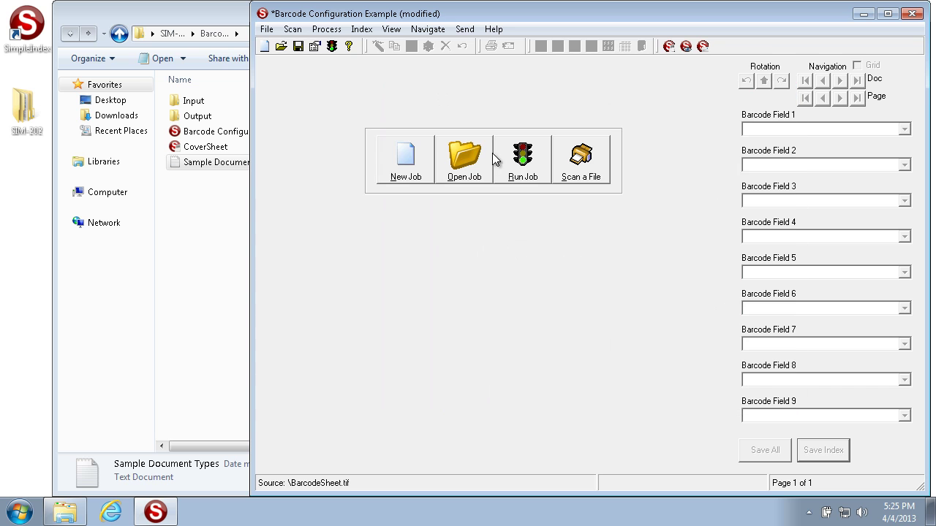
pyautogui.click(521, 167)
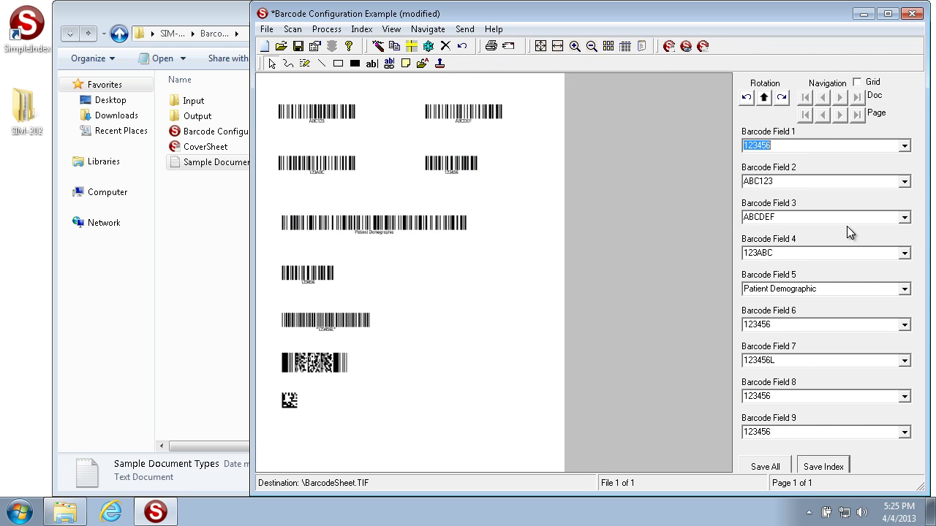
pyautogui.click(804, 144)
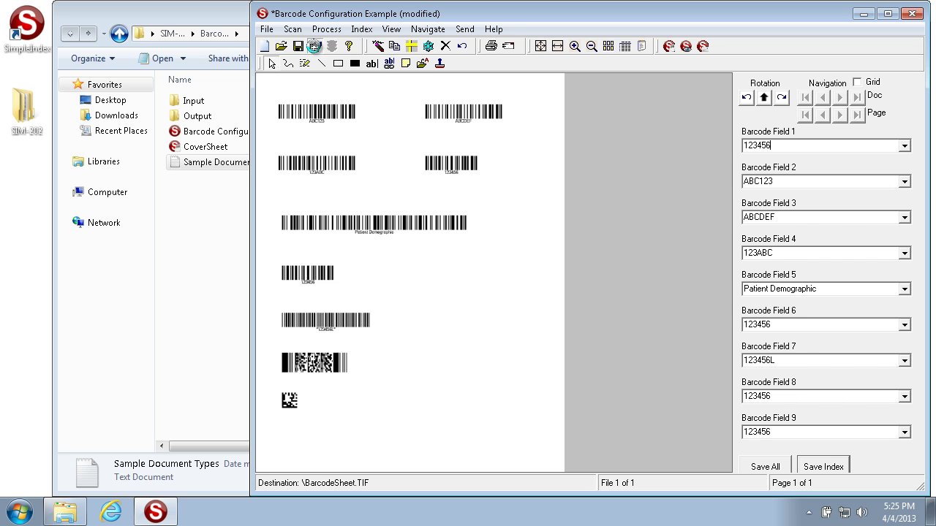
# Go back to the job options, aborting the zone test batch without saving its files
pyautogui.click(315, 46)
pyautogui.click(681, 392)
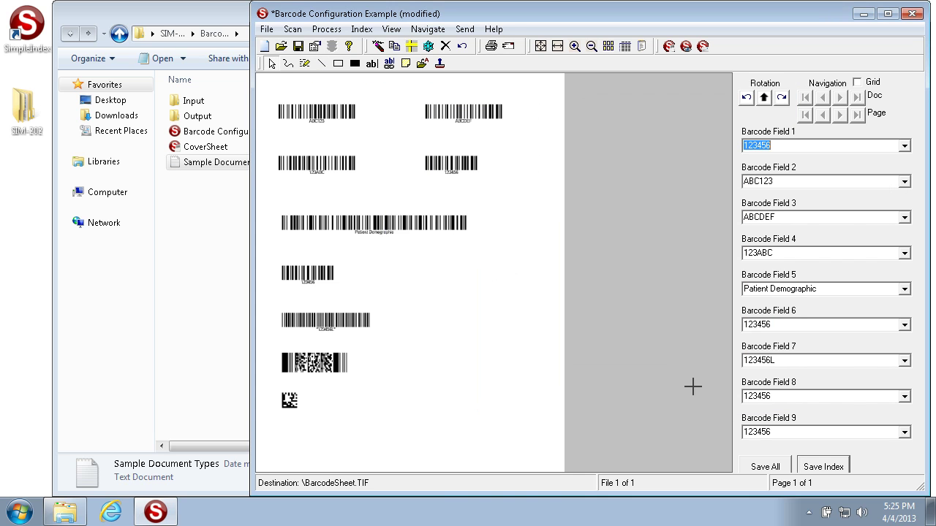
pyautogui.click(537, 312)
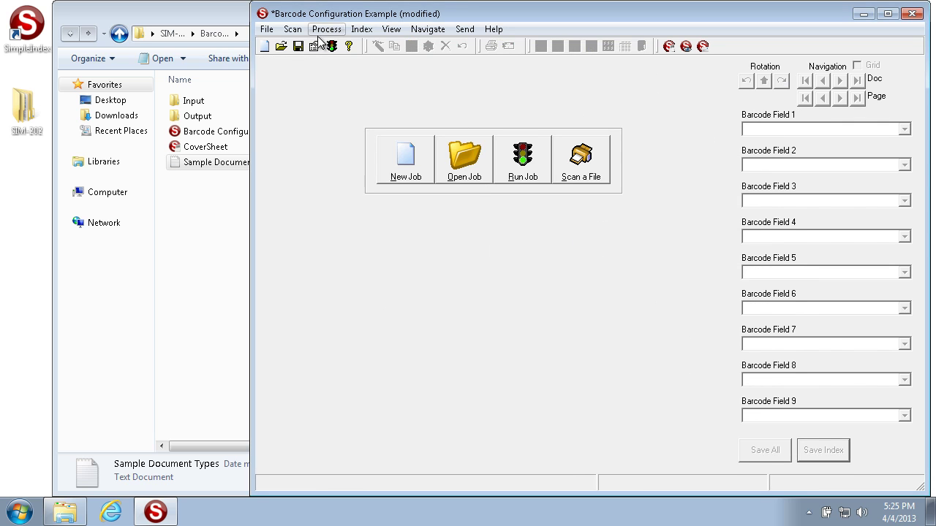
# Reset the zone of Barcode Field 1 by setting its X and Y coordinates, width and height to 0
pyautogui.click(511, 114)
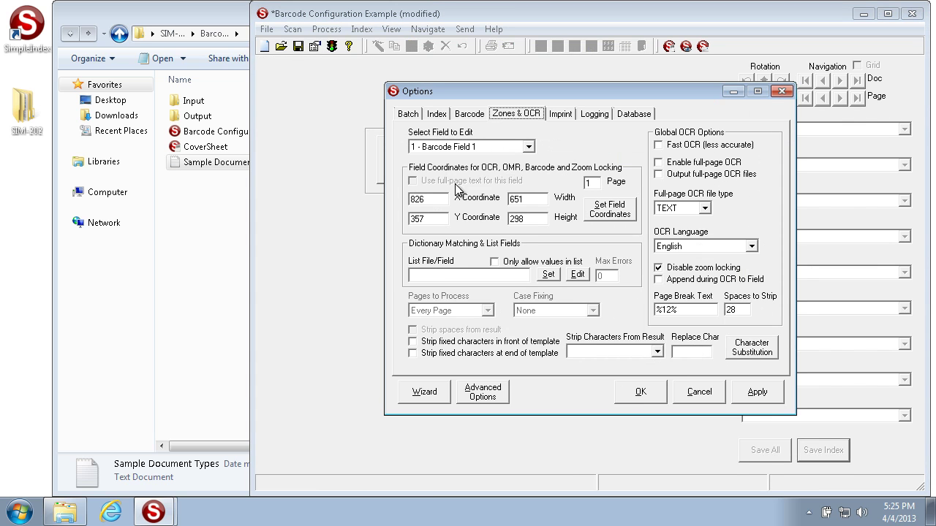
pyautogui.doubleClick(435, 197)
pyautogui.press('BackSpace')
pyautogui.write('0')
pyautogui.doubleClick(437, 218)
pyautogui.write('0')
pyautogui.doubleClick(536, 199)
pyautogui.write('0')
pyautogui.doubleClick(528, 219)
pyautogui.write('0')
# Limit the job's barcode types to PDF417 and save the options
pyautogui.click(476, 117)
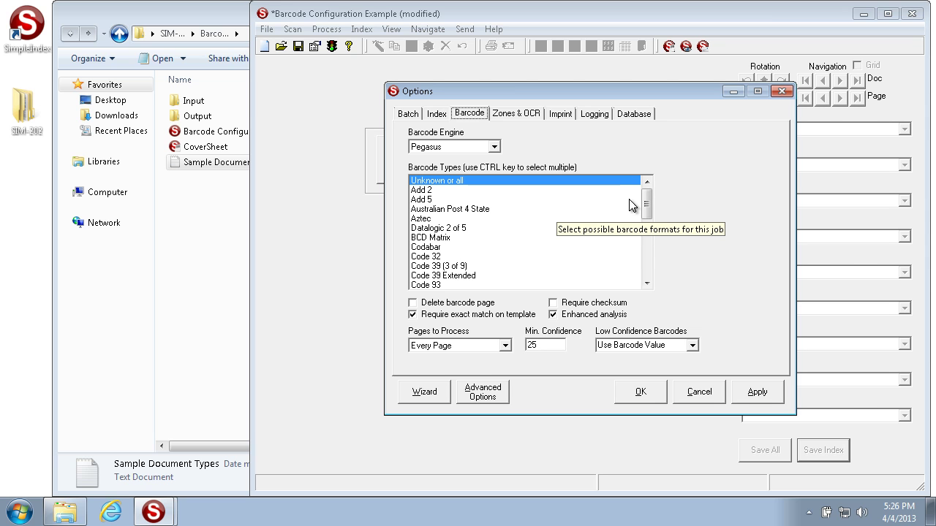
pyautogui.moveTo(649, 207); pyautogui.dragTo(646, 272)
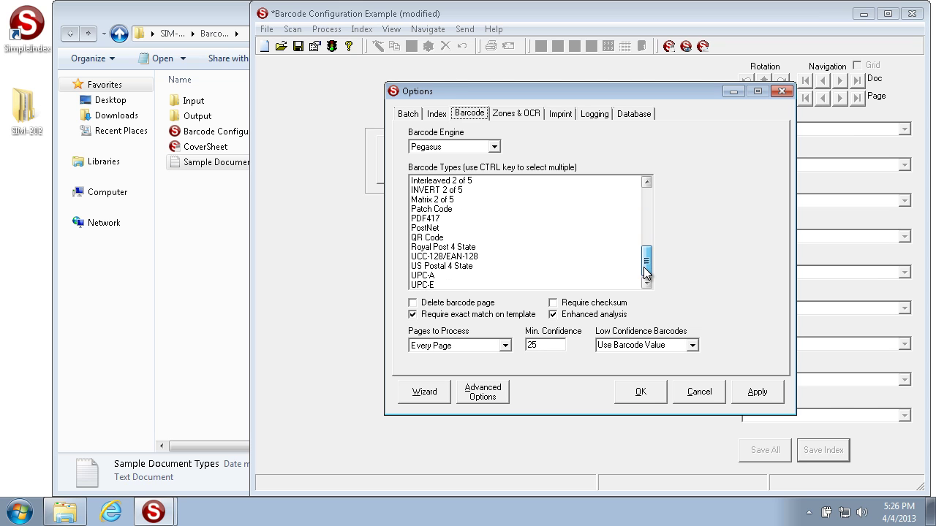
pyautogui.click(432, 219)
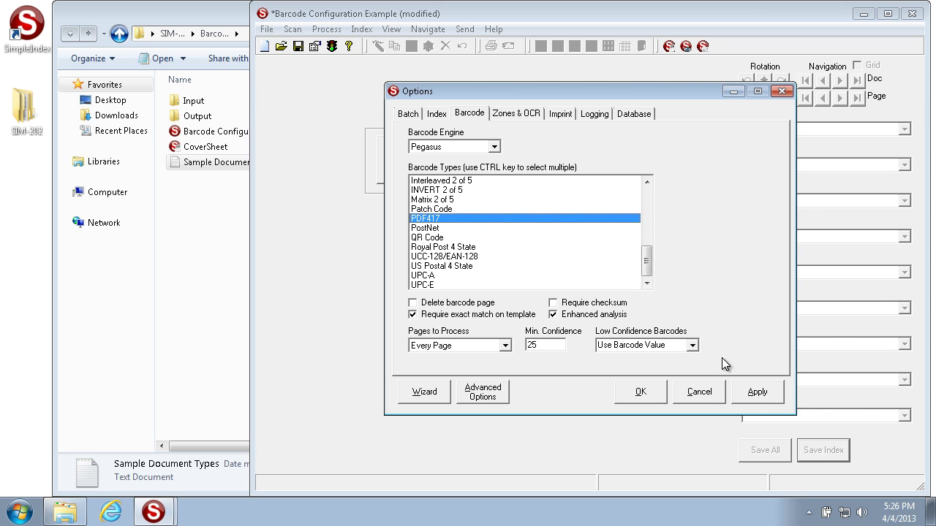
pyautogui.click(767, 396)
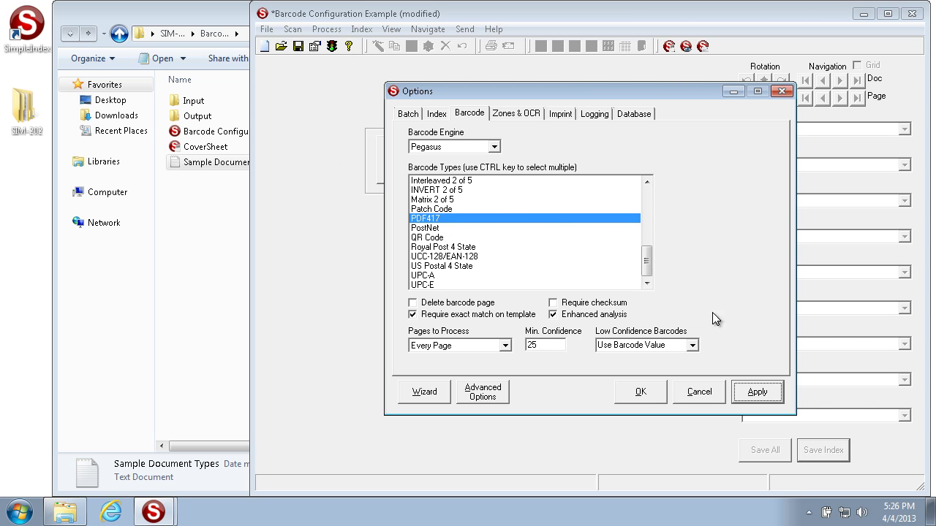
pyautogui.click(638, 393)
# Run the job and check which fields are filled when only PDF417 barcodes are read
pyautogui.click(519, 167)
pyautogui.click(795, 145)
pyautogui.moveTo(795, 145); pyautogui.dragTo(433, 118)
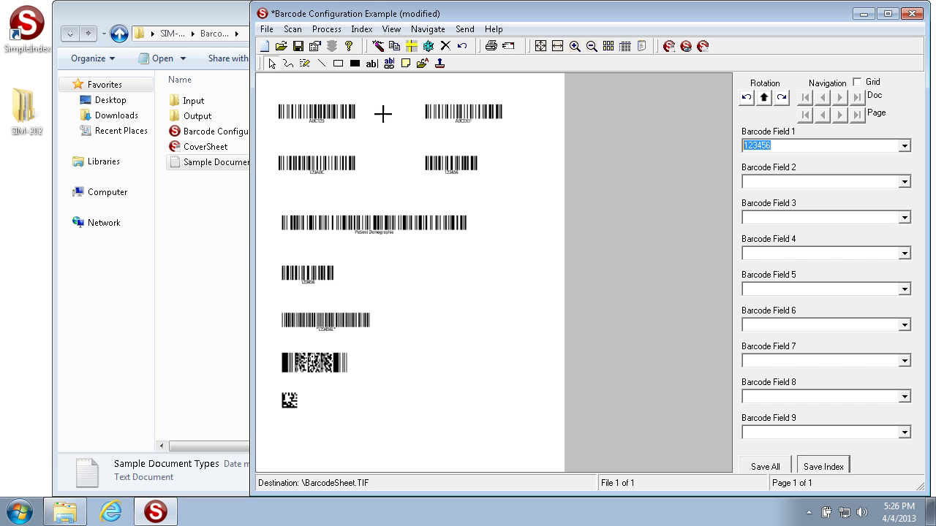
# Abort the PDF417 test batch without saving its files and reopen the job options
pyautogui.click(316, 46)
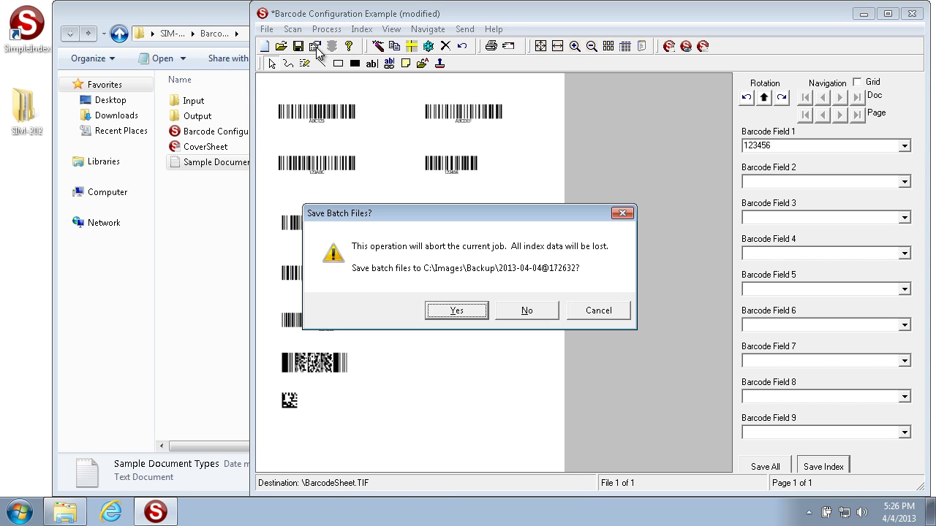
pyautogui.click(554, 310)
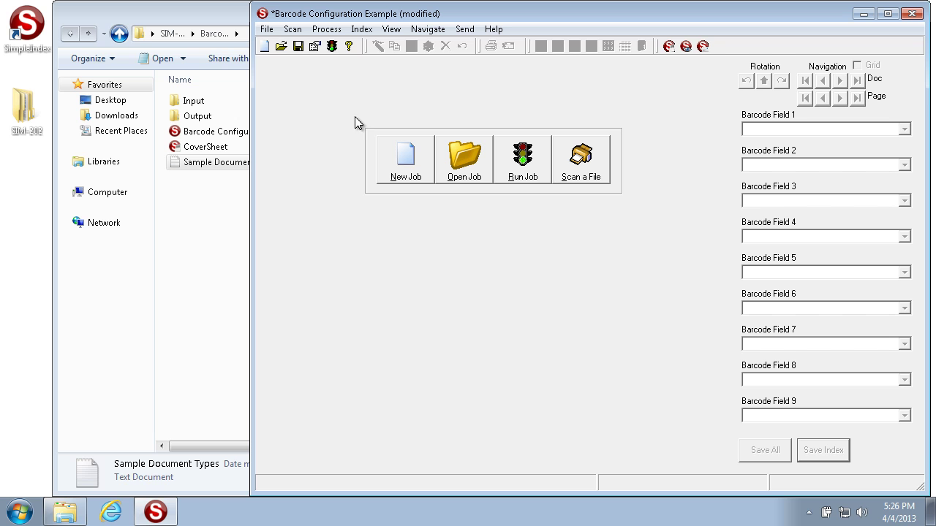
pyautogui.click(314, 46)
# Examine the Pages to Process choices for barcode reading and keep Every Page
pyautogui.click(471, 116)
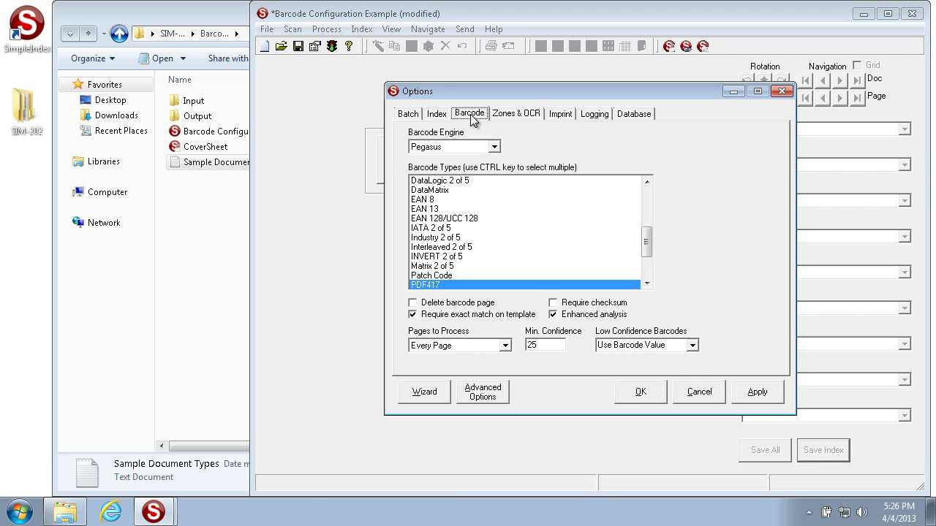
pyautogui.click(504, 346)
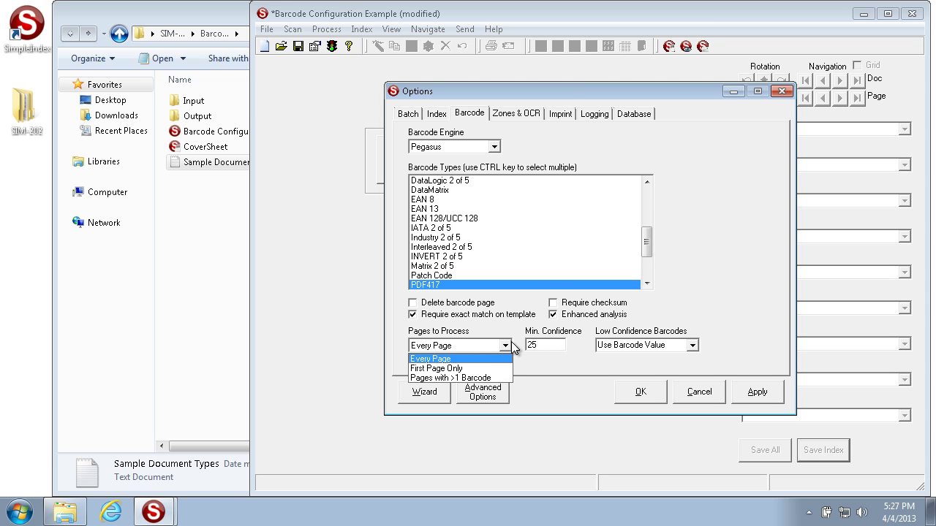
pyautogui.click(511, 341)
pyautogui.click(511, 342)
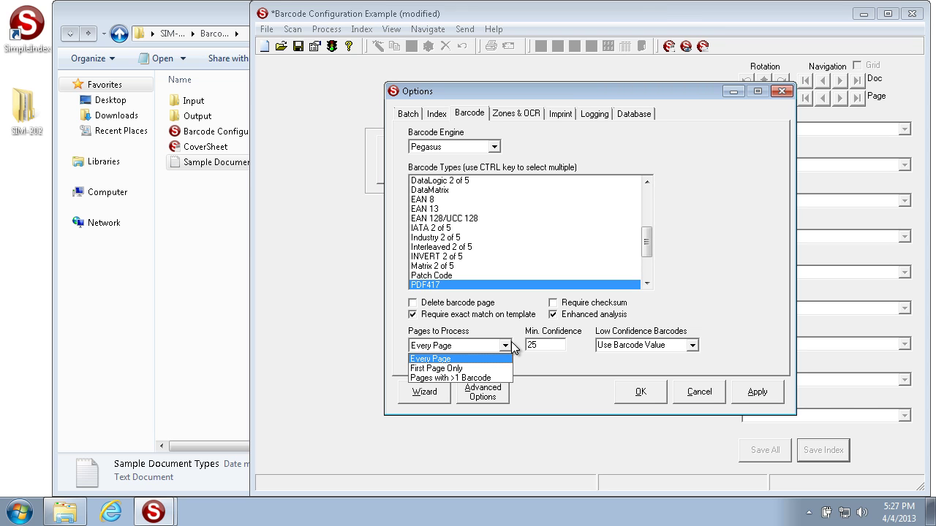
pyautogui.click(477, 359)
# Try 99 as the minimum barcode confidence, set it to 1 instead, and examine the choices for handling low confidence barcodes
pyautogui.moveTo(556, 346); pyautogui.dragTo(4, 322)
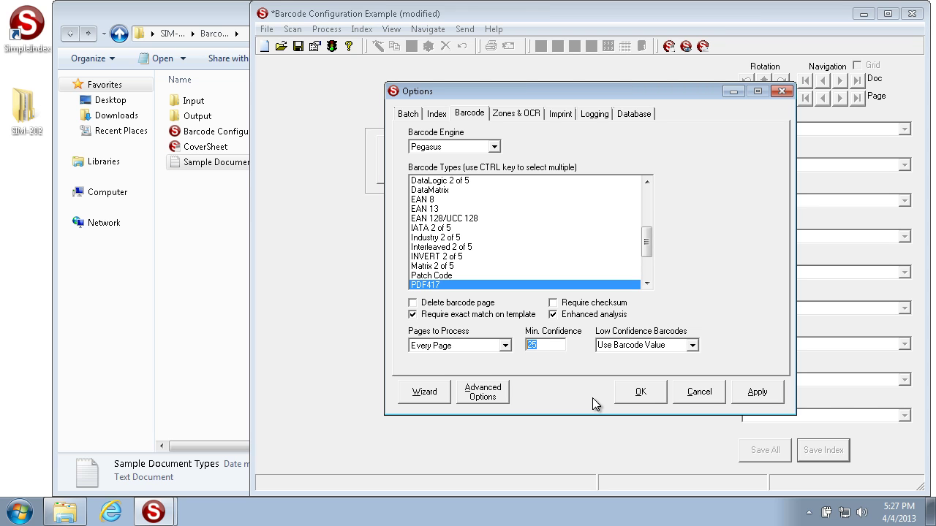
pyautogui.write('99')
pyautogui.moveTo(557, 348); pyautogui.dragTo(405, 330)
pyautogui.write('1')
pyautogui.moveTo(540, 346); pyautogui.dragTo(412, 320)
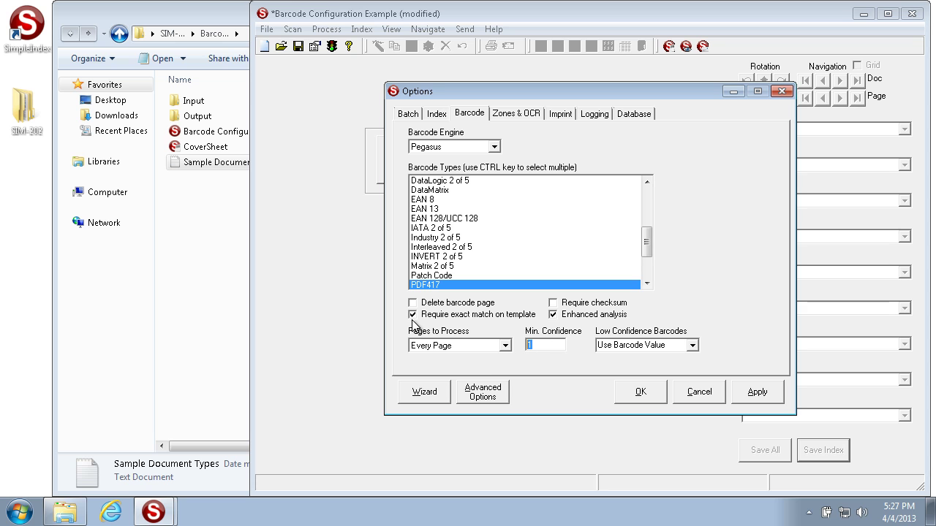
pyautogui.click(559, 347)
pyautogui.moveTo(561, 344); pyautogui.dragTo(330, 329)
pyautogui.click(691, 346)
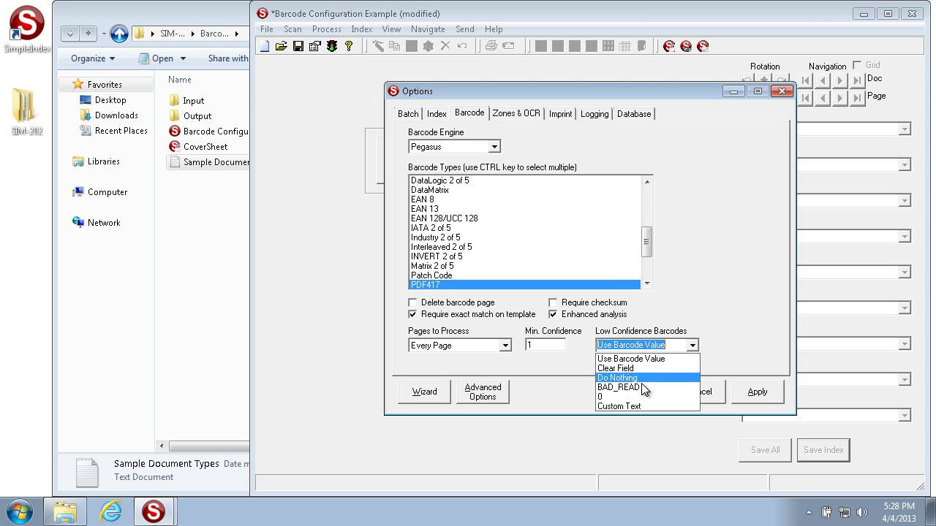
pyautogui.click(752, 331)
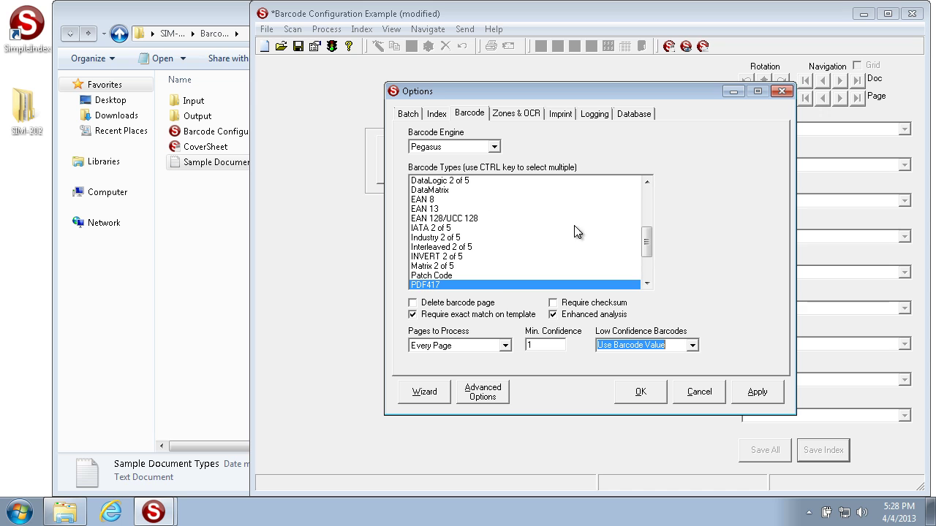
# Try switching the barcode types back to Unknown or all and examine the barcode engine choices, keeping Pegasus
pyautogui.moveTo(648, 243); pyautogui.dragTo(648, 199)
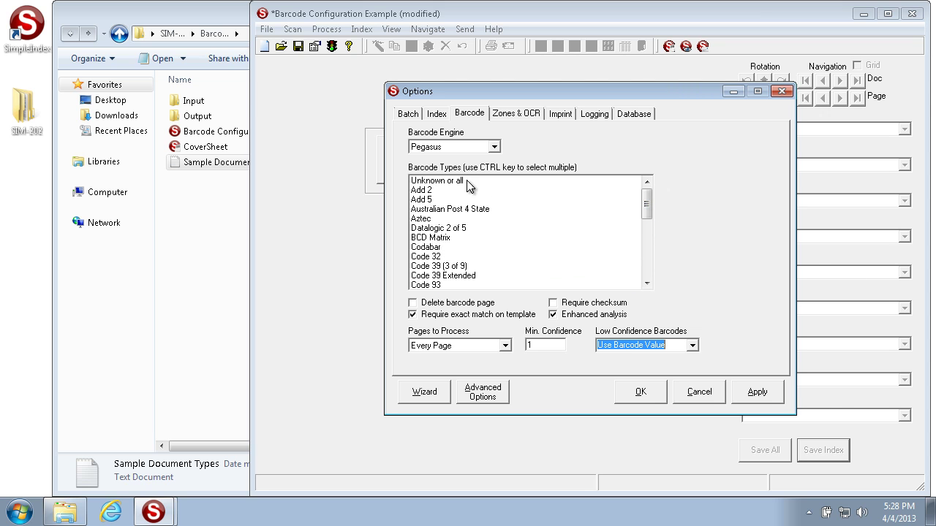
pyautogui.click(473, 181)
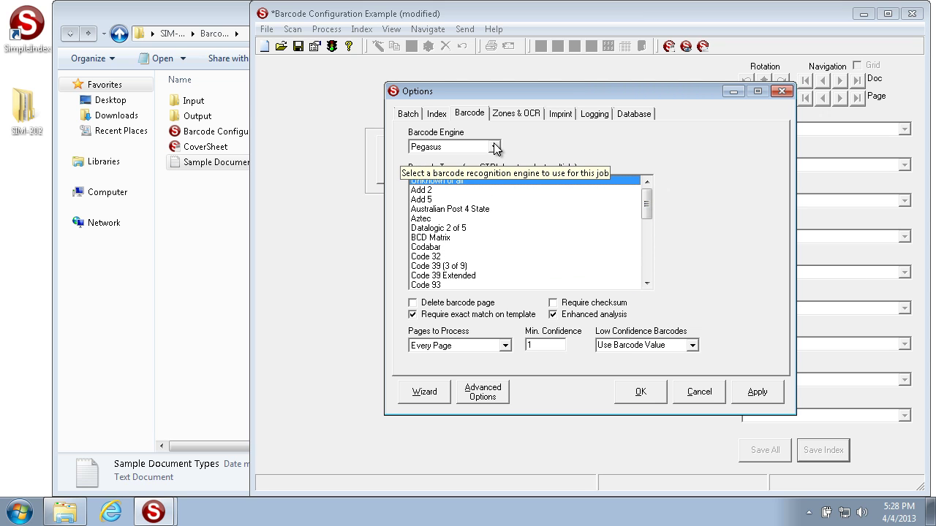
pyautogui.click(496, 148)
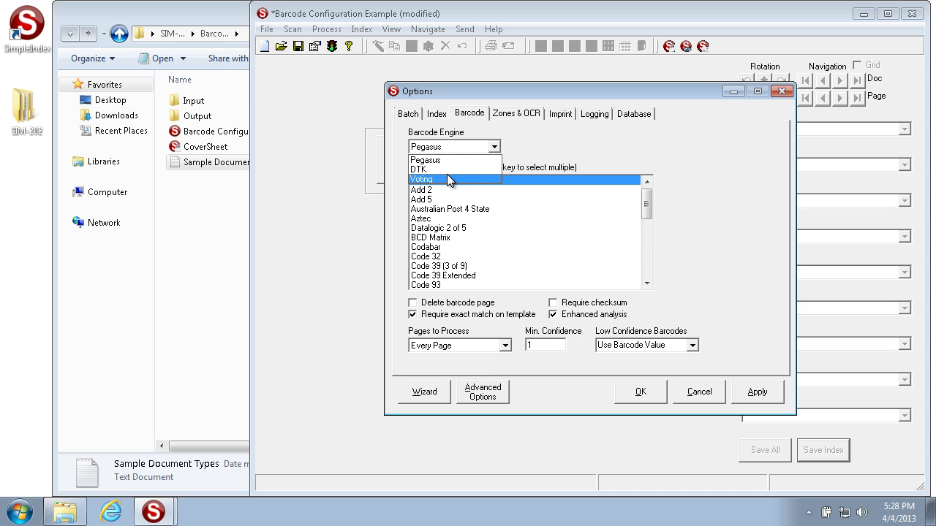
pyautogui.click(616, 159)
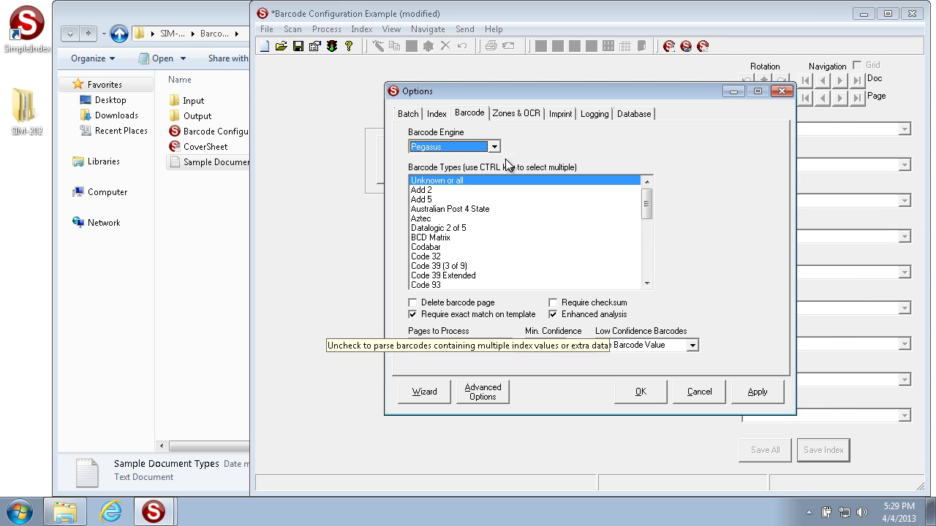
# Set the template of Barcode Field 1 to ###AAA in the index settings
pyautogui.click(439, 112)
pyautogui.click(544, 304)
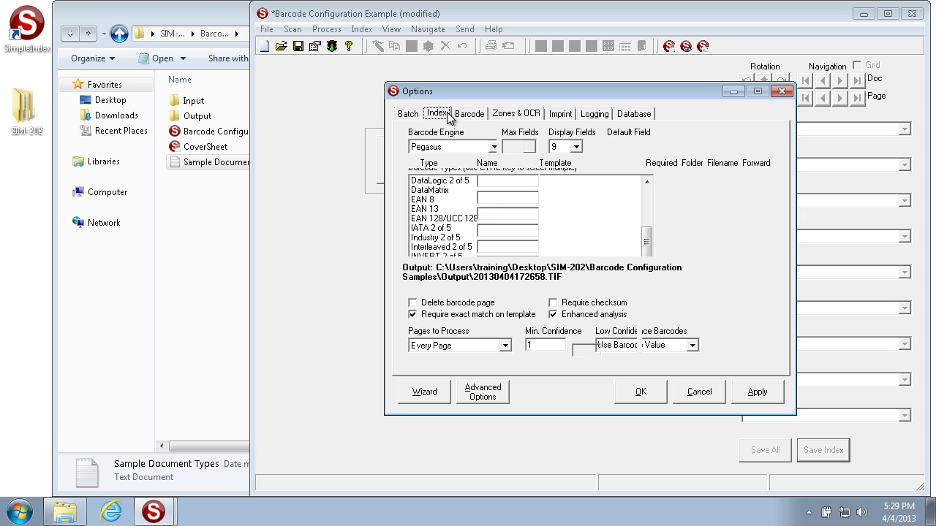
pyautogui.click(567, 182)
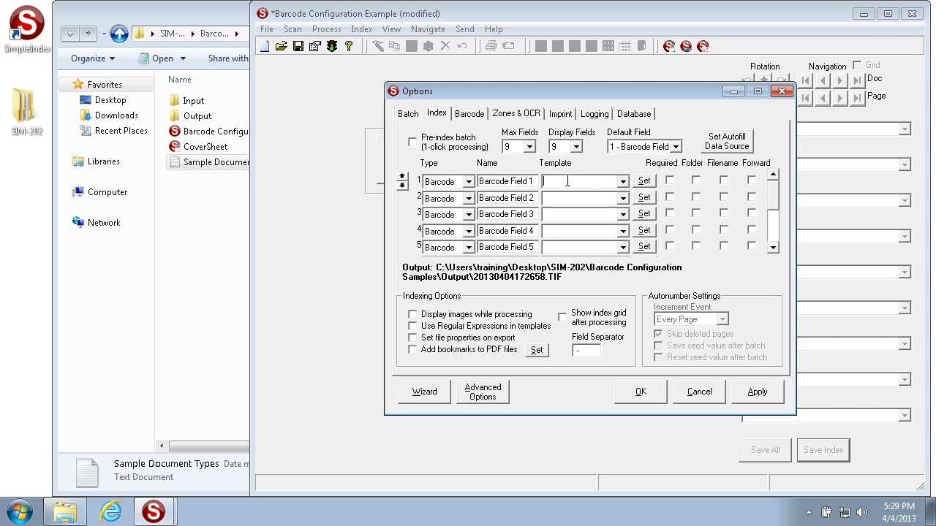
pyautogui.write('###AAA')
# Turn off the requirement for barcodes to match the template exactly
pyautogui.click(524, 117)
pyautogui.click(475, 117)
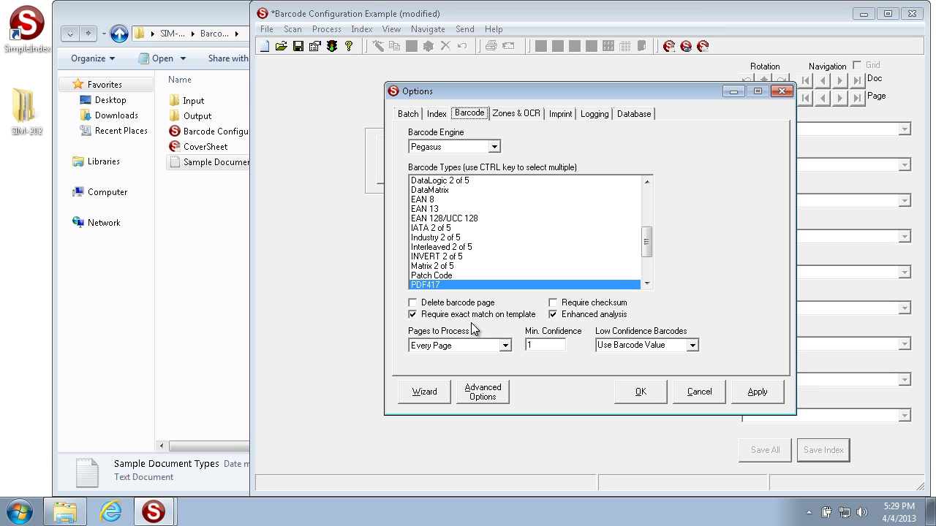
pyautogui.click(422, 317)
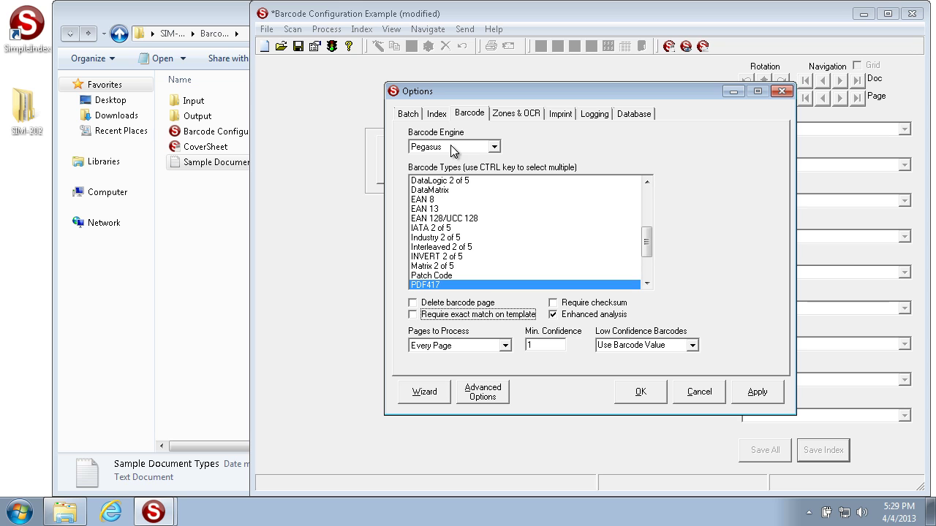
# Shorten the template of Barcode Field 1 by deleting A characters from its end, and return to the barcode settings
pyautogui.click(437, 117)
pyautogui.click(586, 181)
pyautogui.click(585, 180)
pyautogui.press('BackSpace')
pyautogui.press('BackSpace')
pyautogui.press('BackSpace')
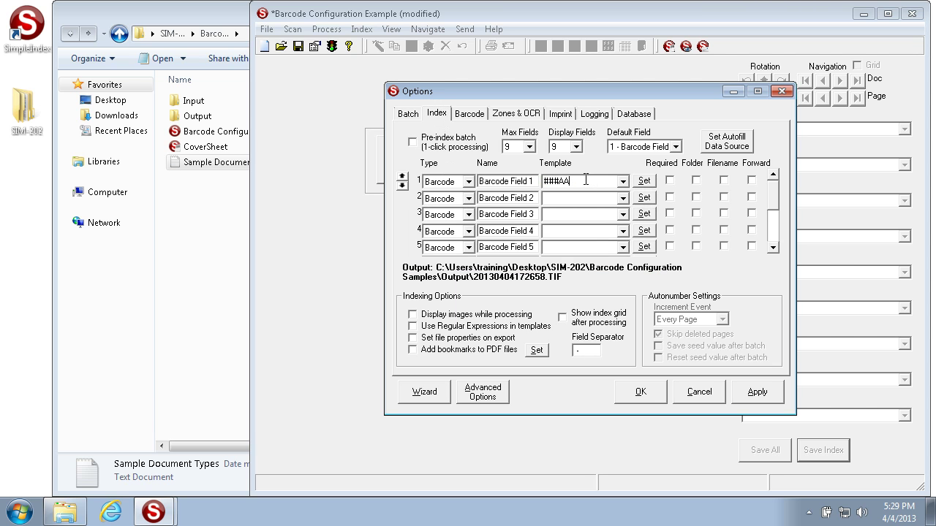
pyautogui.click(517, 114)
pyautogui.click(483, 117)
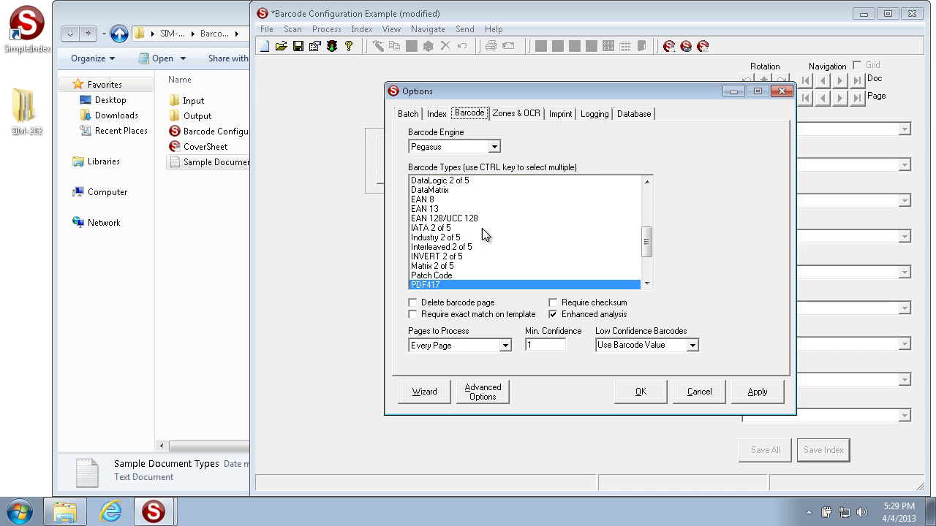
# Require barcodes to match the template exactly and set the barcode types to Unknown or all
pyautogui.click(422, 316)
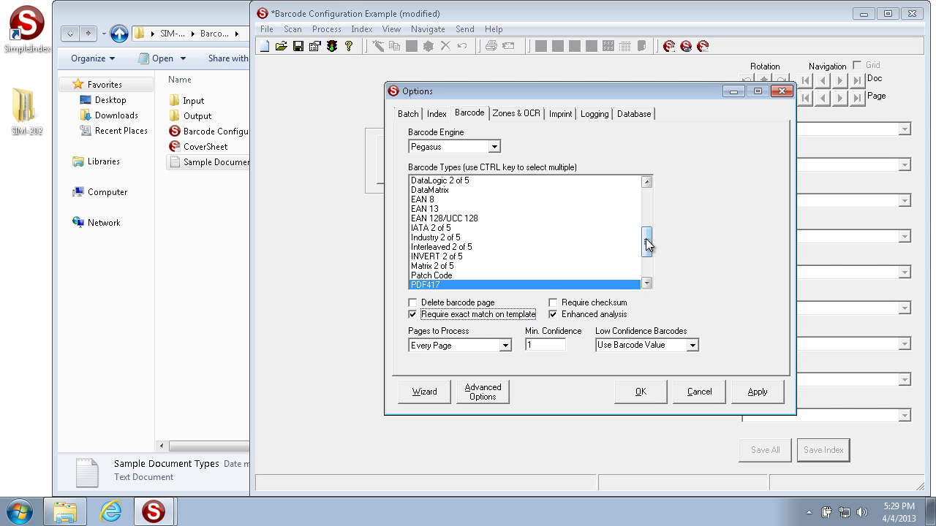
pyautogui.moveTo(645, 239); pyautogui.dragTo(566, 180)
pyautogui.click(533, 177)
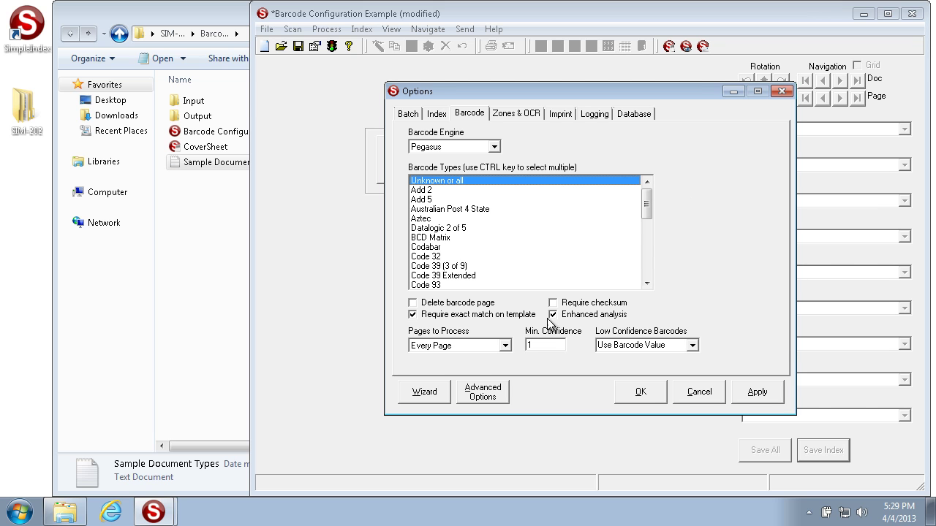
pyautogui.moveTo(562, 320)
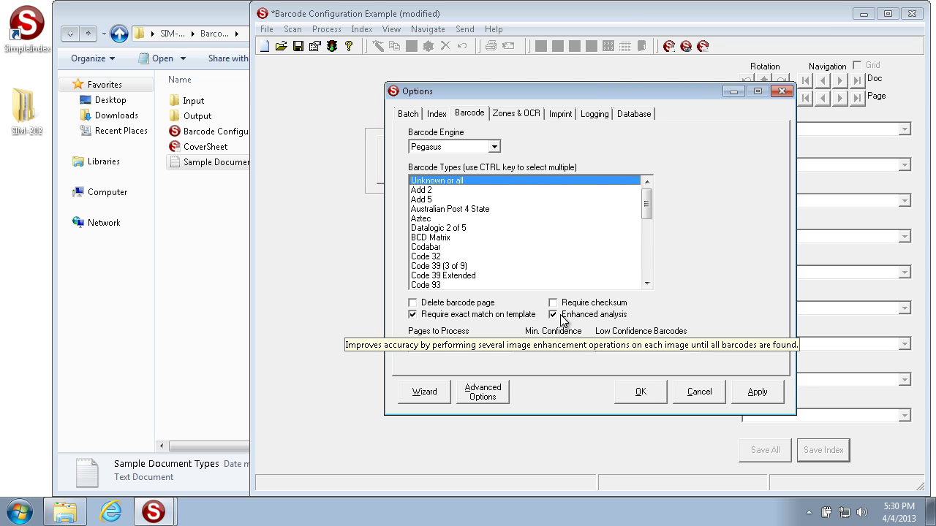
# Clear the template of Barcode Field 1 in the index settings
pyautogui.click(446, 115)
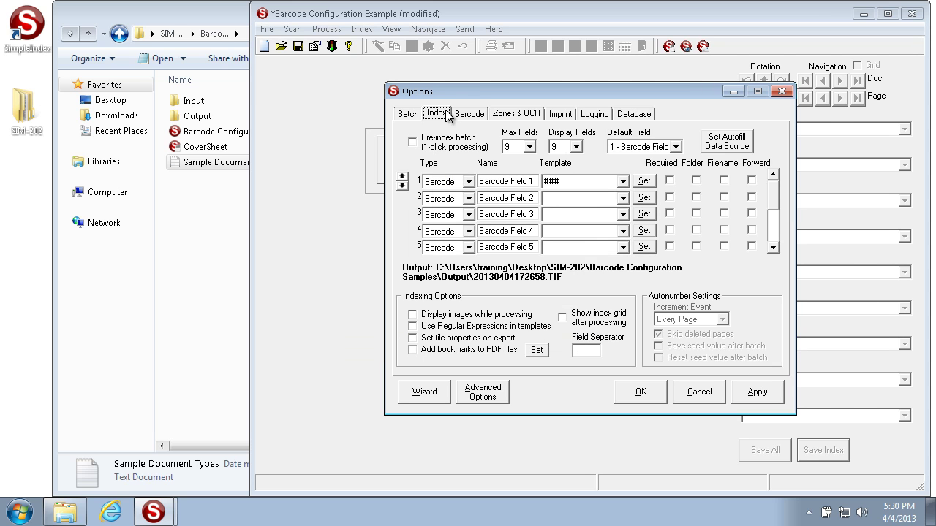
pyautogui.moveTo(558, 180); pyautogui.dragTo(481, 179)
pyautogui.press('Delete')
# Try carrying the values of Barcode Field 1 and Barcode Field 2 forward to following pages, and turn both options off again
pyautogui.click(752, 182)
pyautogui.click(754, 196)
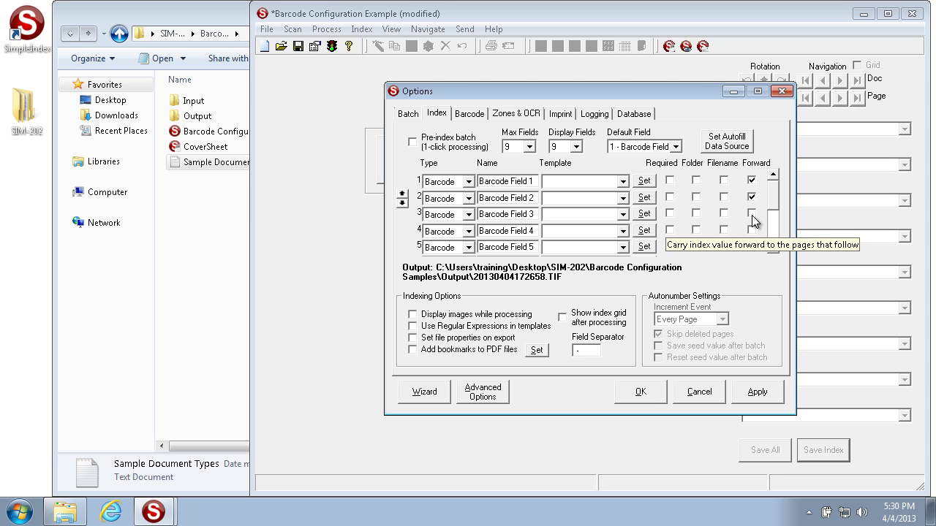
pyautogui.click(751, 198)
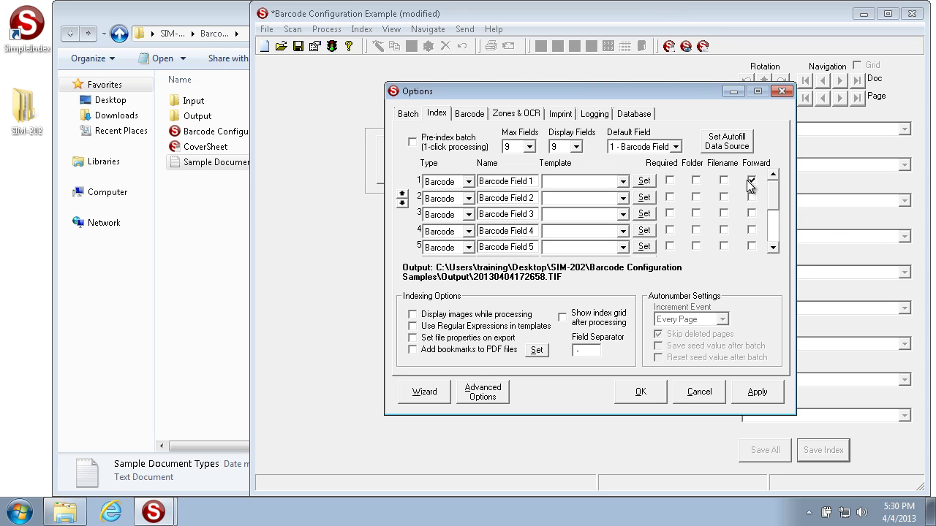
pyautogui.click(752, 181)
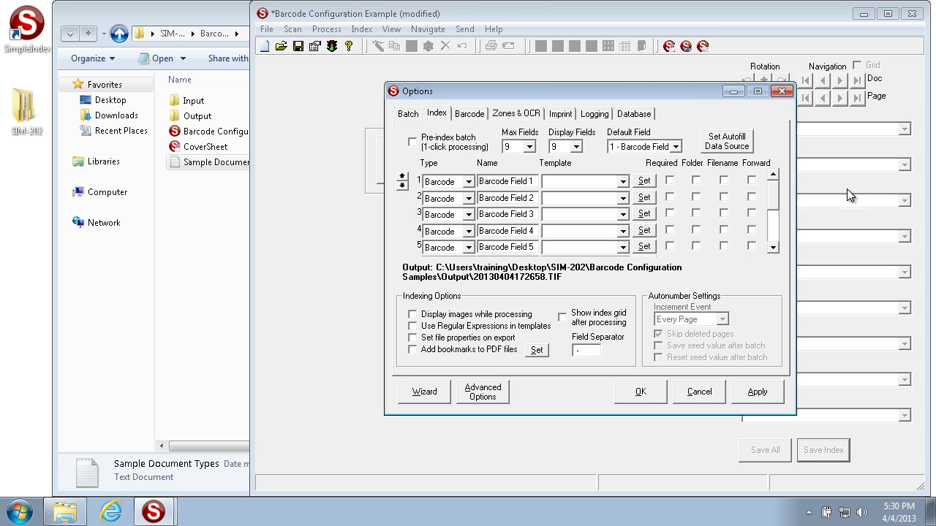
pyautogui.click(752, 182)
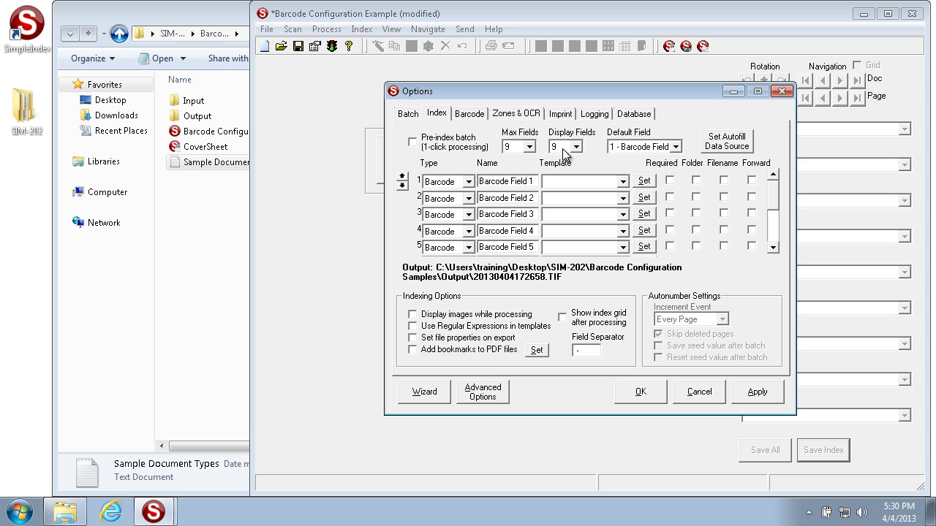
# Turn on pre-indexing of the batch for 1-click processing in the index settings
pyautogui.click(452, 145)
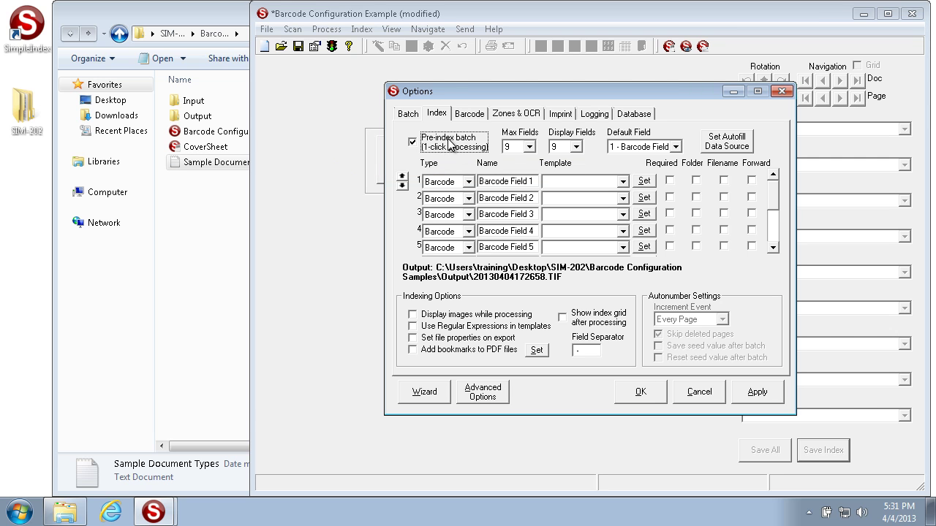